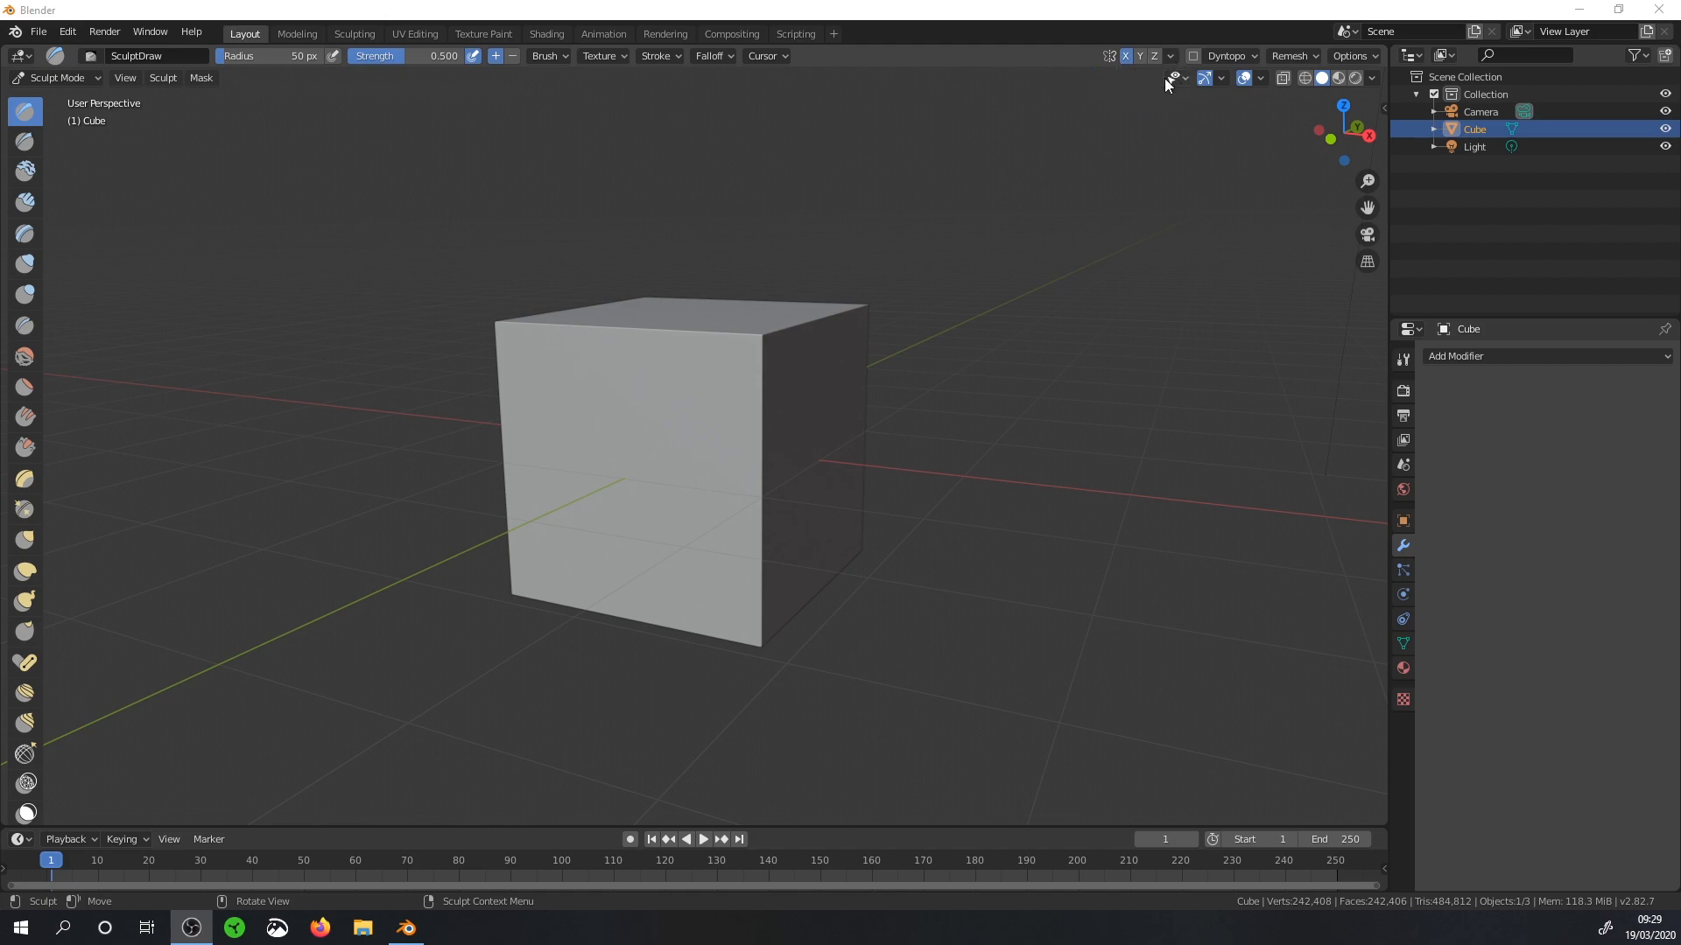
# Switch the sculpt mirror axis from X to Y and restore X mirroring
pyautogui.click(1125, 56)
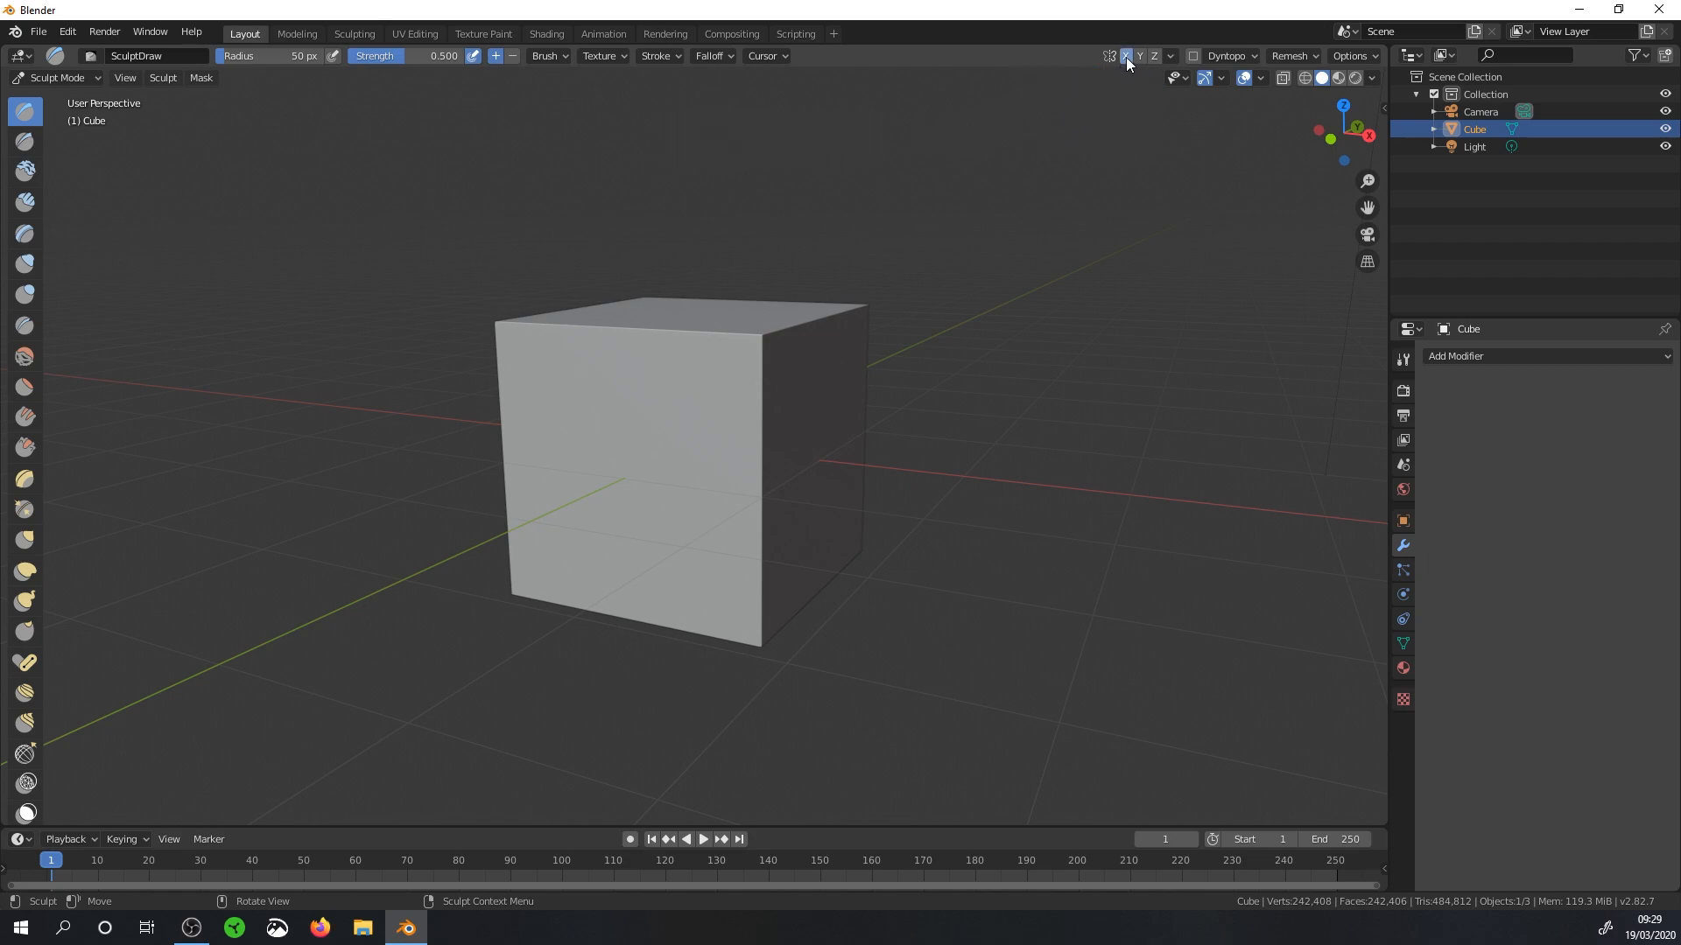
pyautogui.click(1126, 57)
pyautogui.click(1139, 57)
pyautogui.moveTo(775, 434); pyautogui.dragTo(732, 475, button='middle')
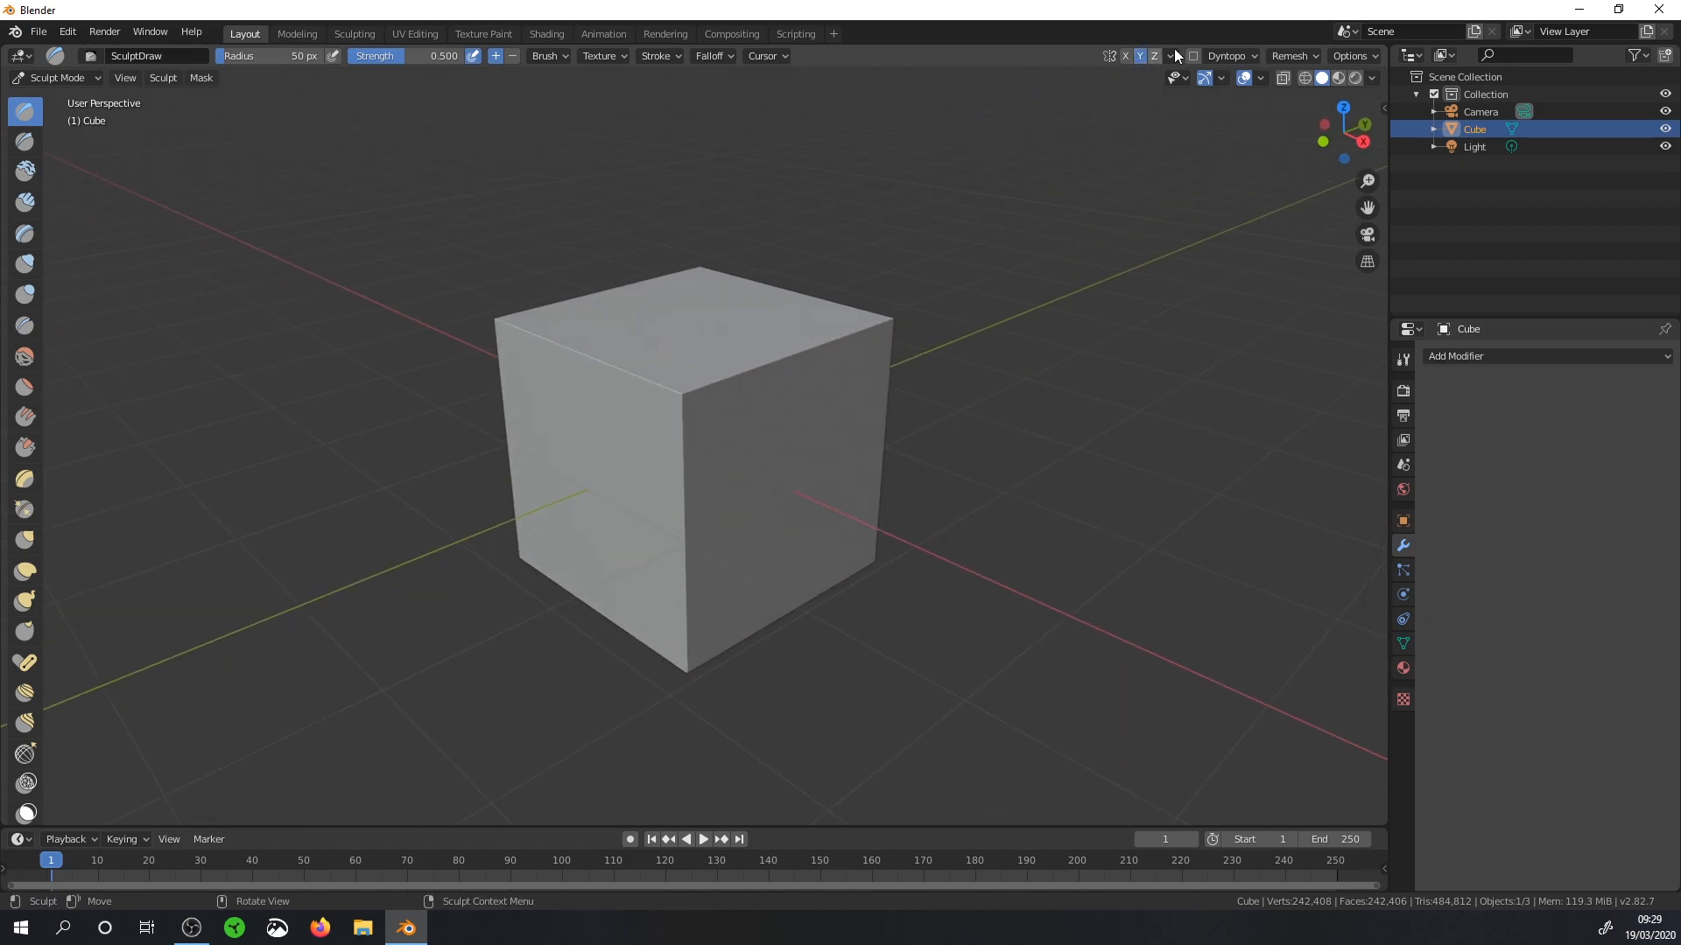
pyautogui.click(1127, 56)
pyautogui.click(1140, 56)
pyautogui.click(1171, 56)
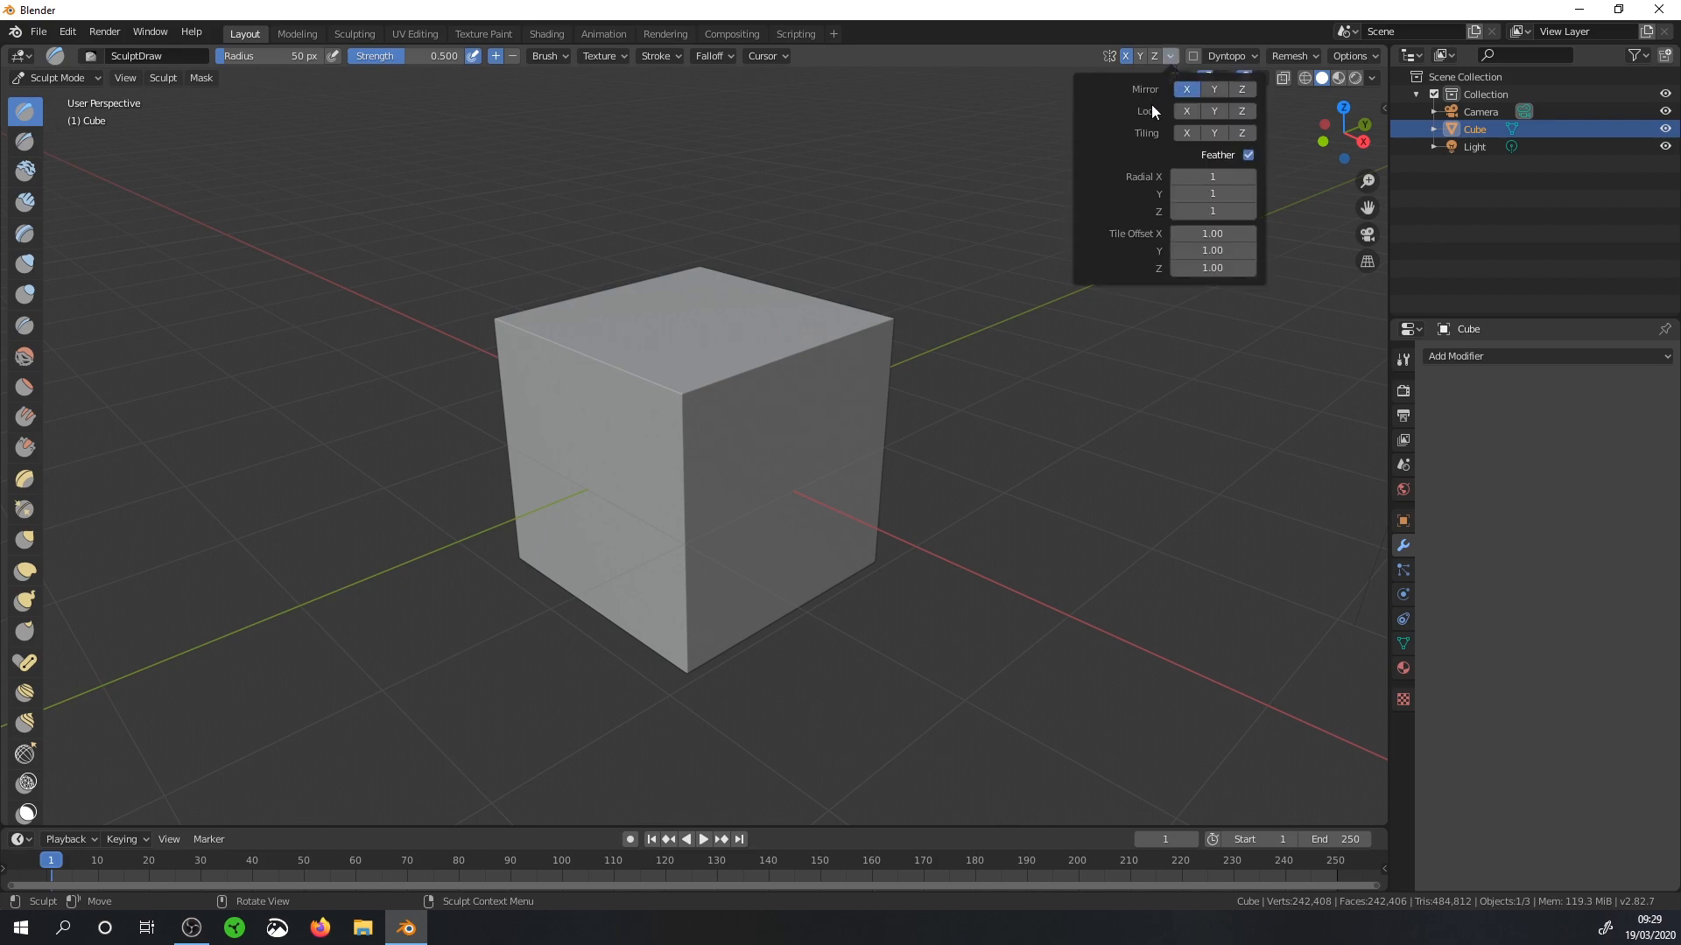
pyautogui.click(1170, 56)
pyautogui.click(1171, 56)
pyautogui.click(1171, 58)
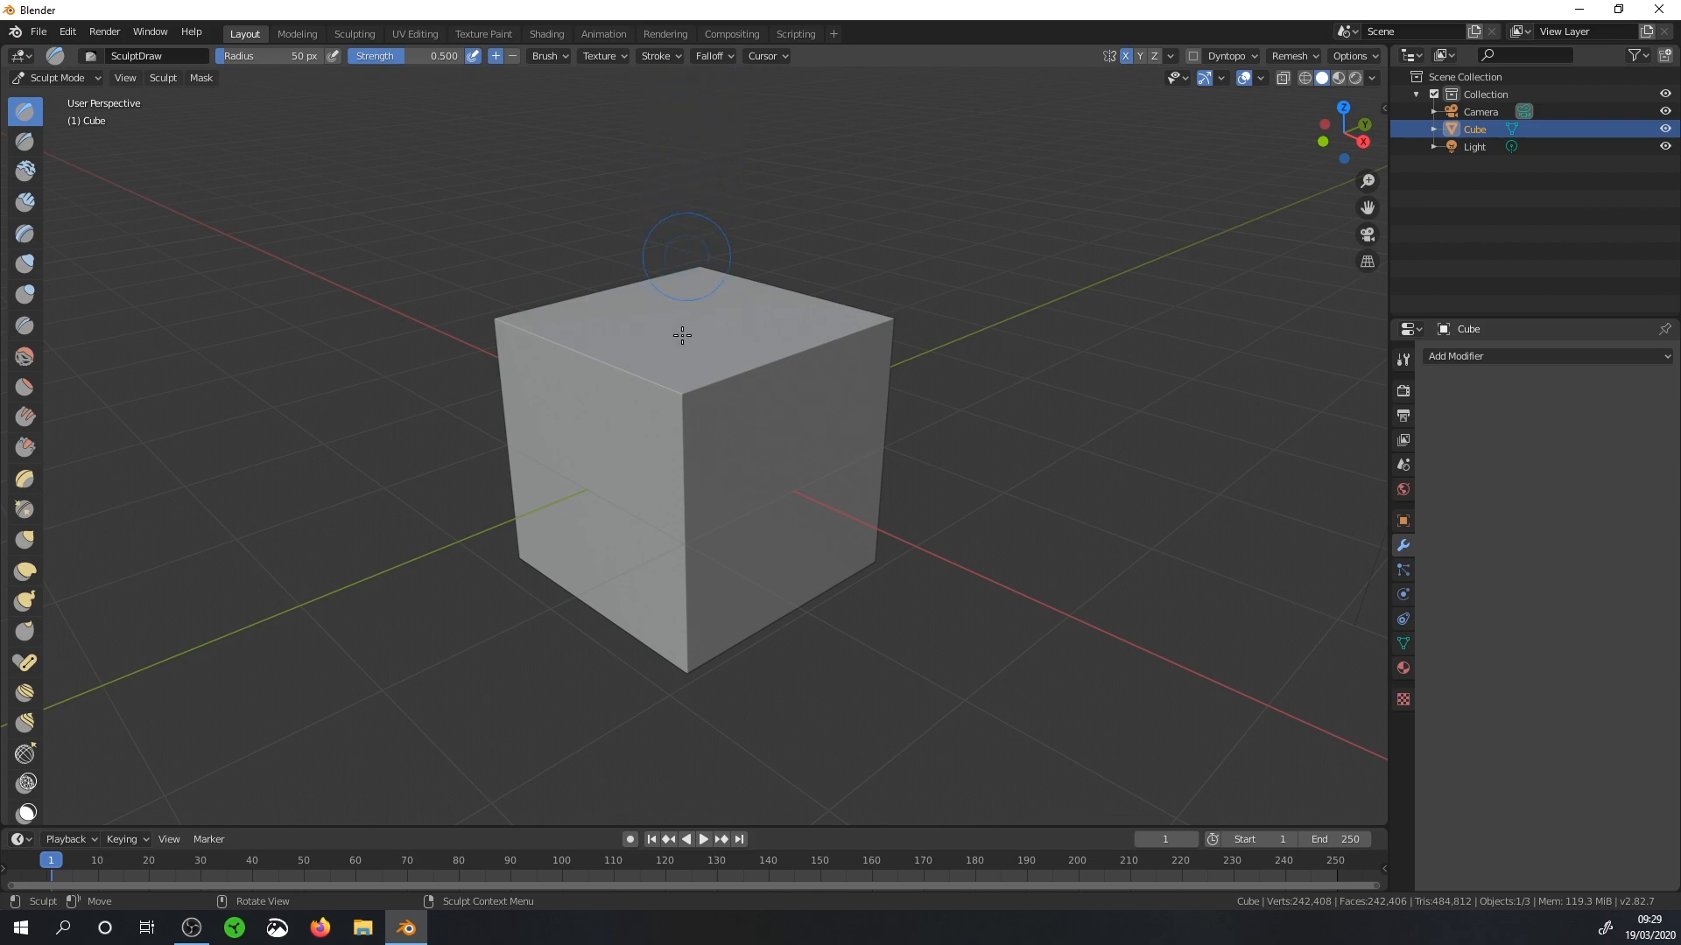
# Lock the Z axis in the symmetry settings and sculpt a curved stroke along a side face's upper edge
pyautogui.click(1171, 56)
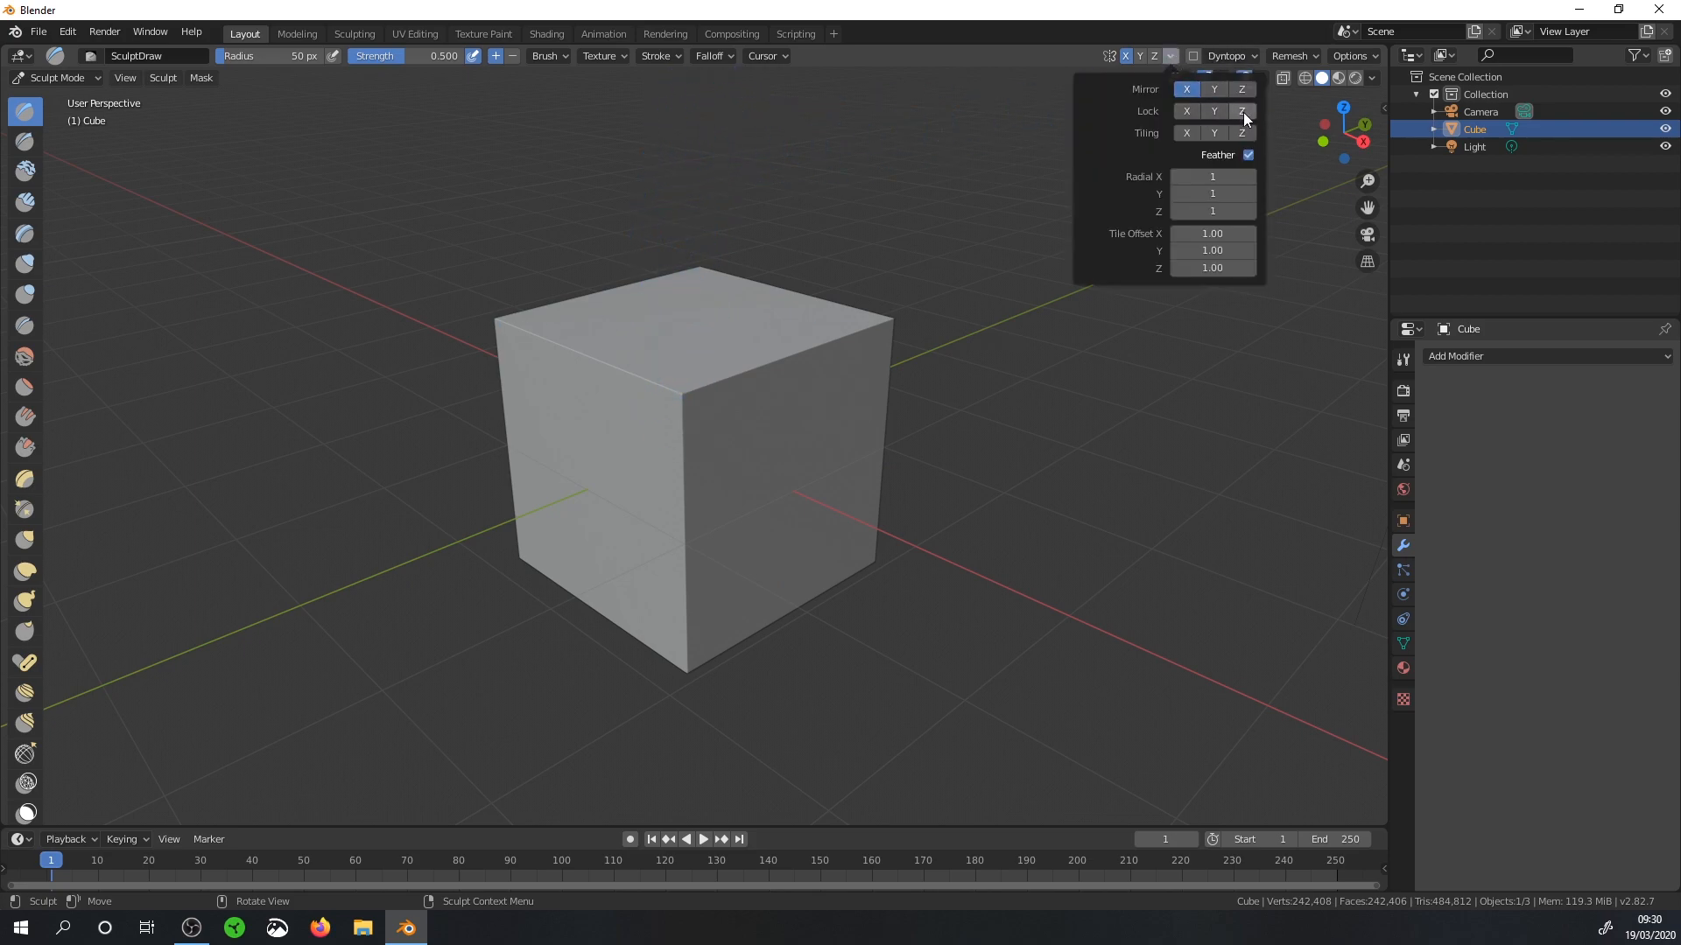
pyautogui.moveTo(780, 440); pyautogui.dragTo(756, 374, button='middle')
pyautogui.moveTo(756, 374)
pyautogui.mouseDown()
pyautogui.moveTo(768, 391)
pyautogui.moveTo(867, 354)
pyautogui.moveTo(727, 495)
pyautogui.moveTo(837, 376)
pyautogui.moveTo(754, 413)
pyautogui.moveTo(811, 391)
pyautogui.mouseUp()
pyautogui.moveTo(811, 390)
pyautogui.mouseDown(button='middle')
pyautogui.moveTo(822, 481)
pyautogui.moveTo(821, 355)
pyautogui.moveTo(827, 379)
pyautogui.mouseUp(button='middle')
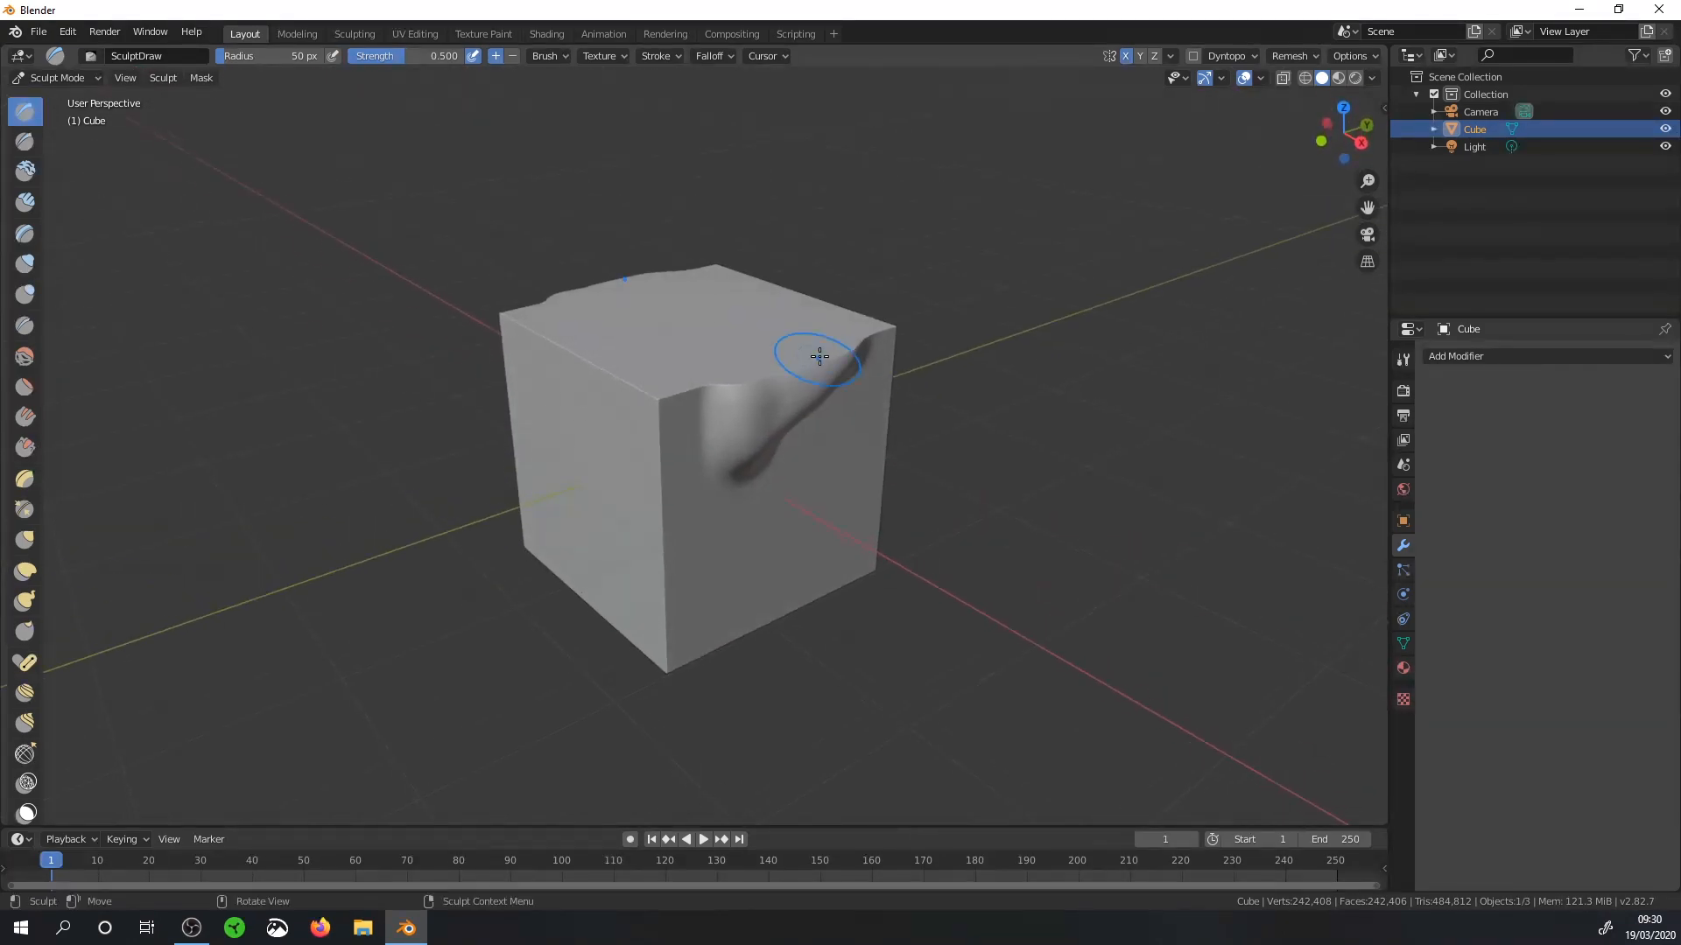
# Turn off the Z axis lock in the symmetry settings
pyautogui.click(1170, 56)
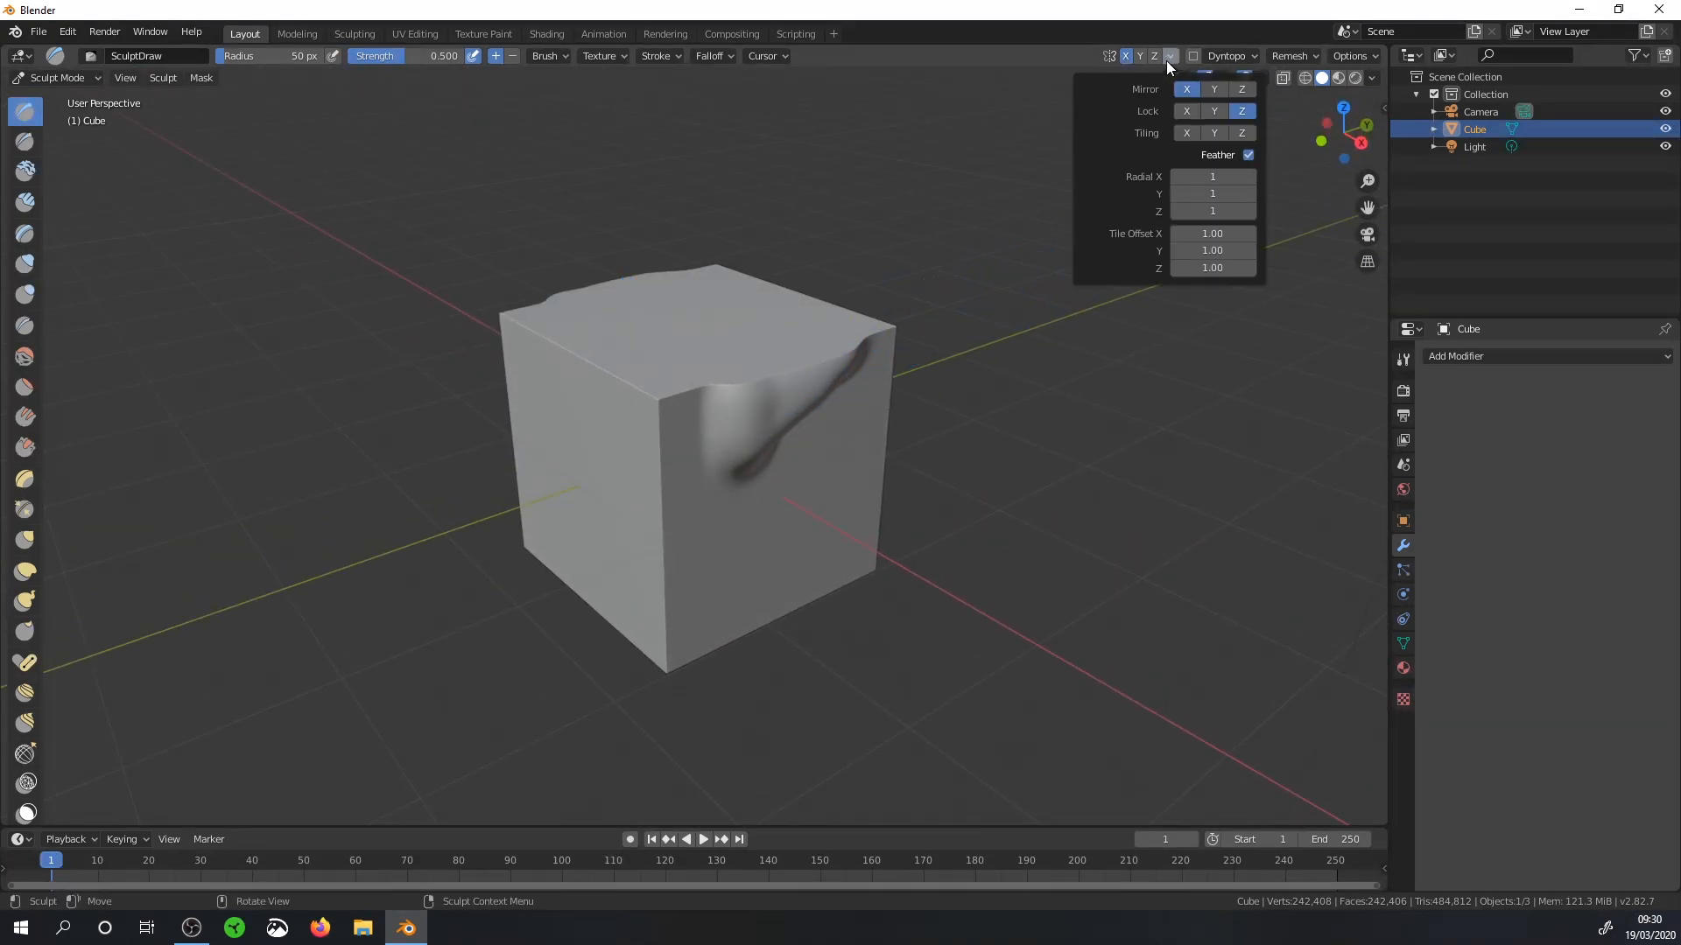
pyautogui.moveTo(739, 364); pyautogui.dragTo(680, 362, button='middle')
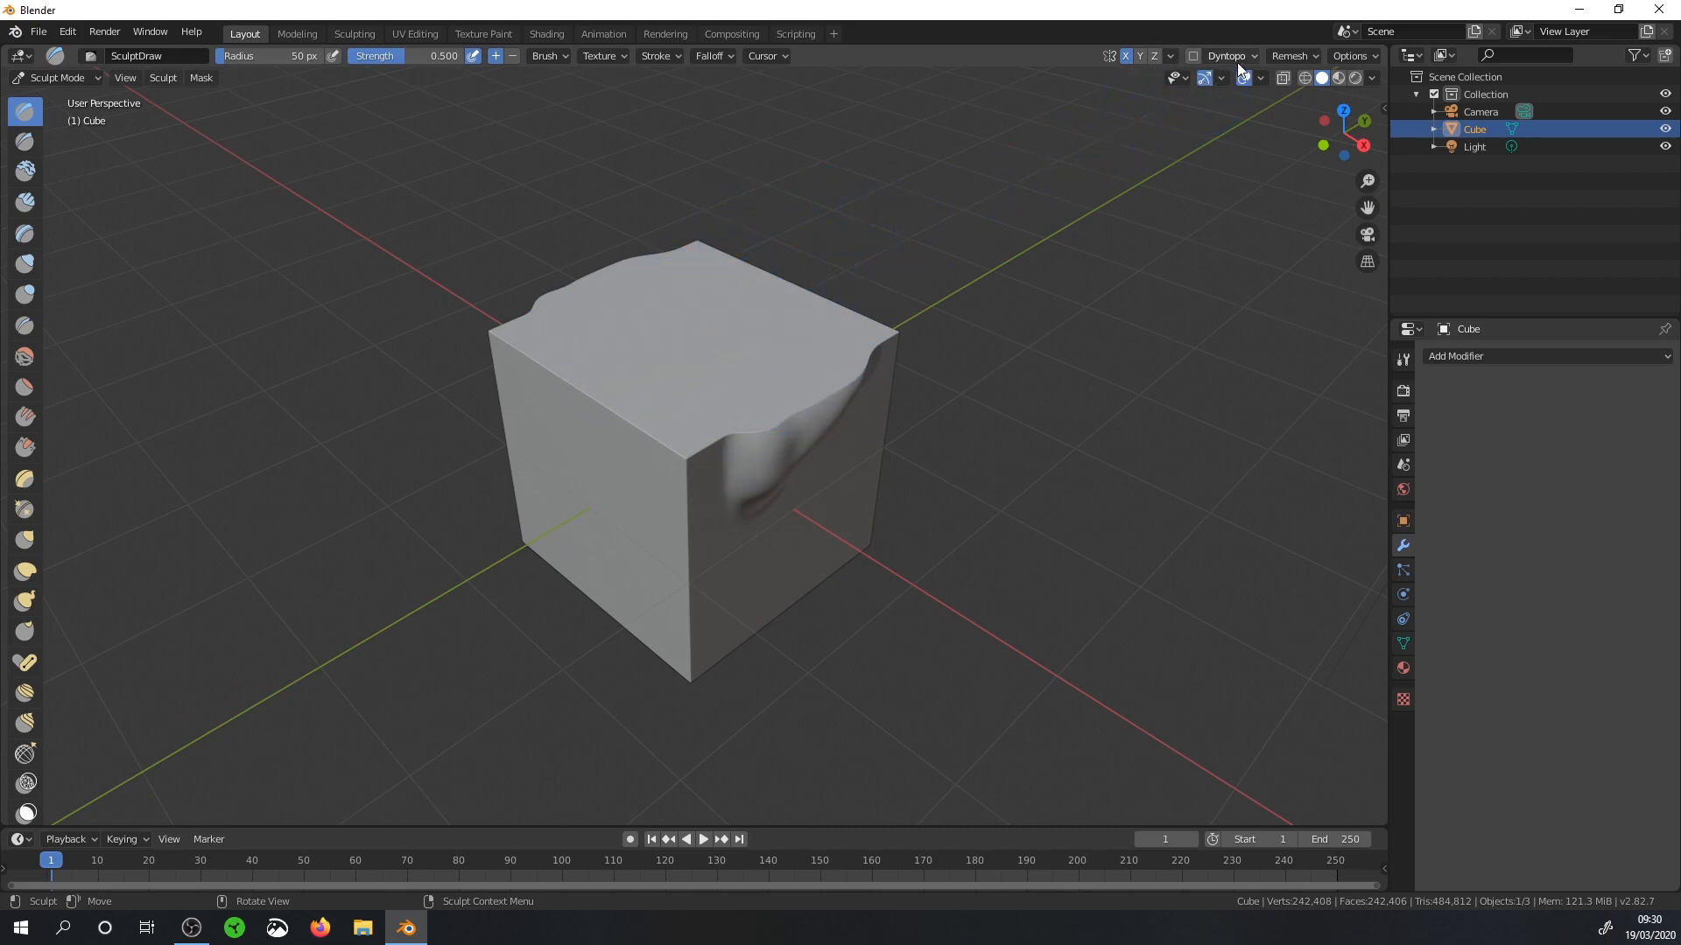
pyautogui.click(1171, 55)
pyautogui.click(1238, 110)
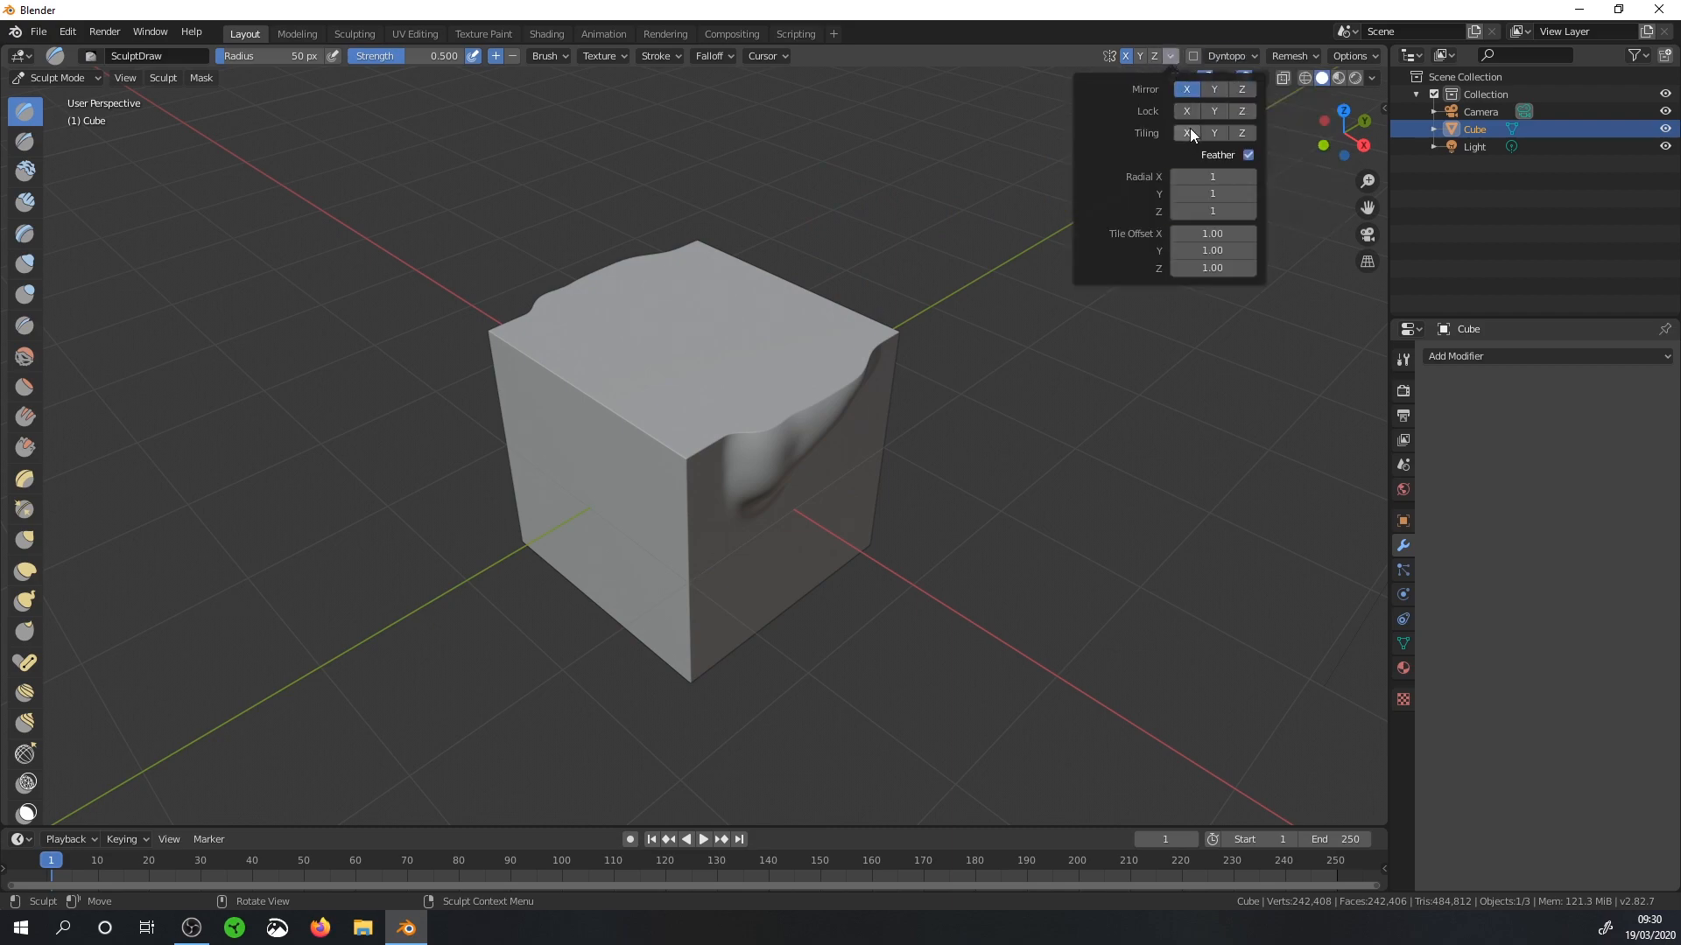
# Enable X tiling in the symmetry settings and set the X tile offset to 0.5
pyautogui.moveTo(742, 483); pyautogui.dragTo(750, 405, button='middle')
pyautogui.click(1171, 56)
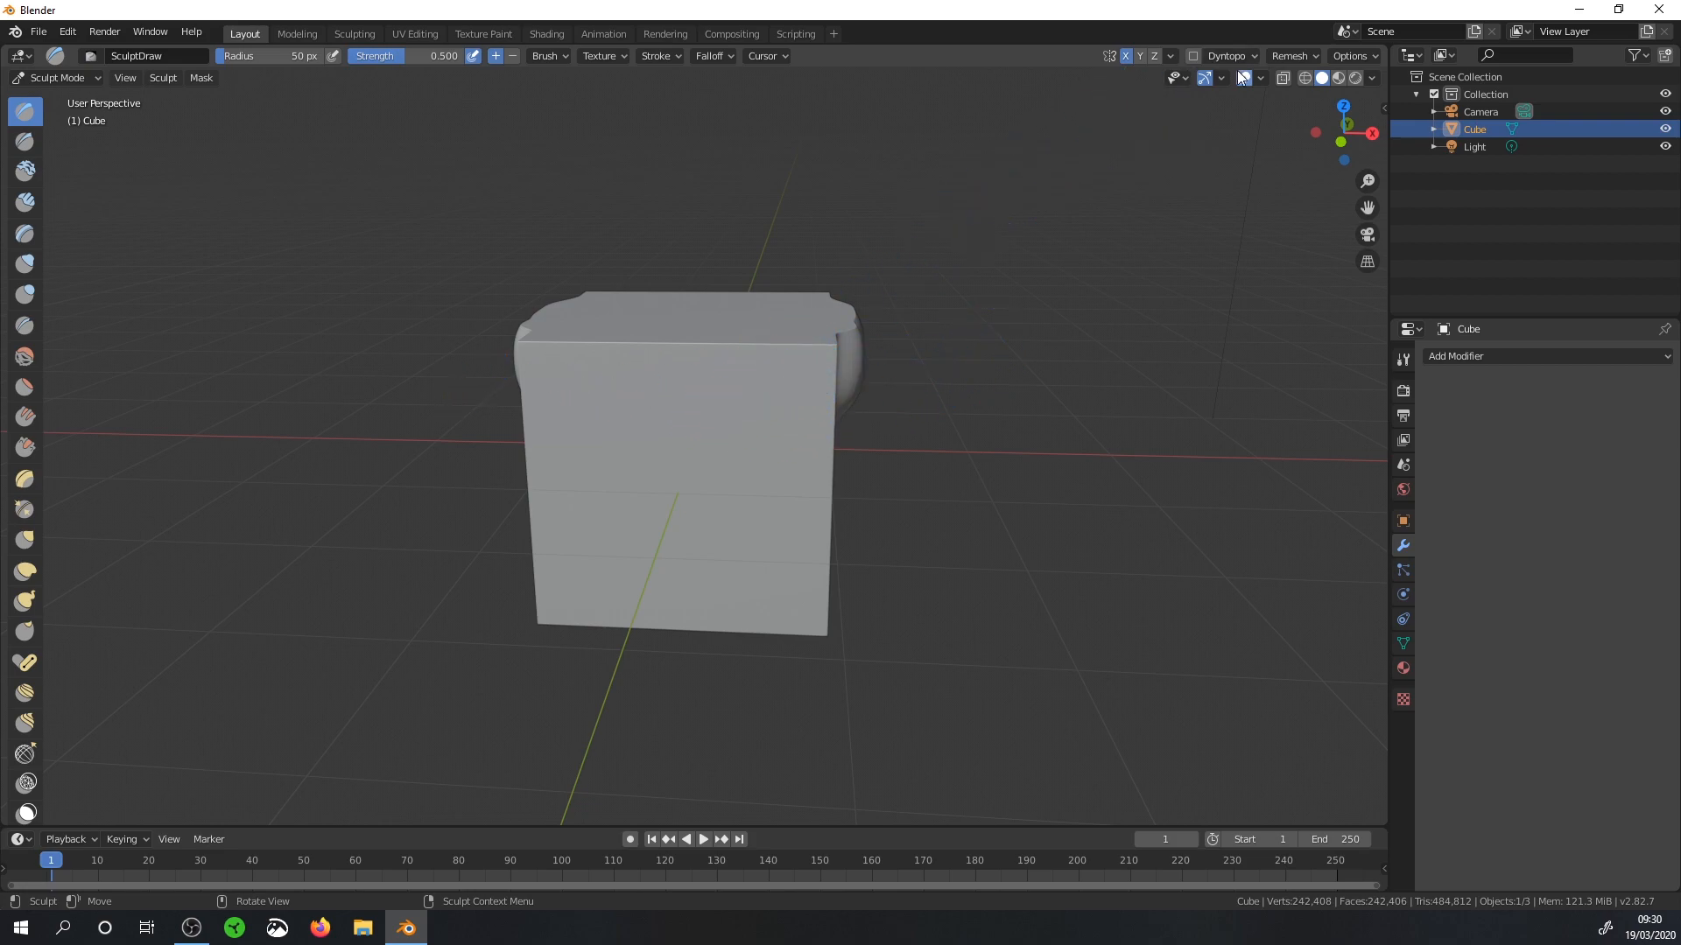
pyautogui.click(1170, 55)
pyautogui.click(1212, 233)
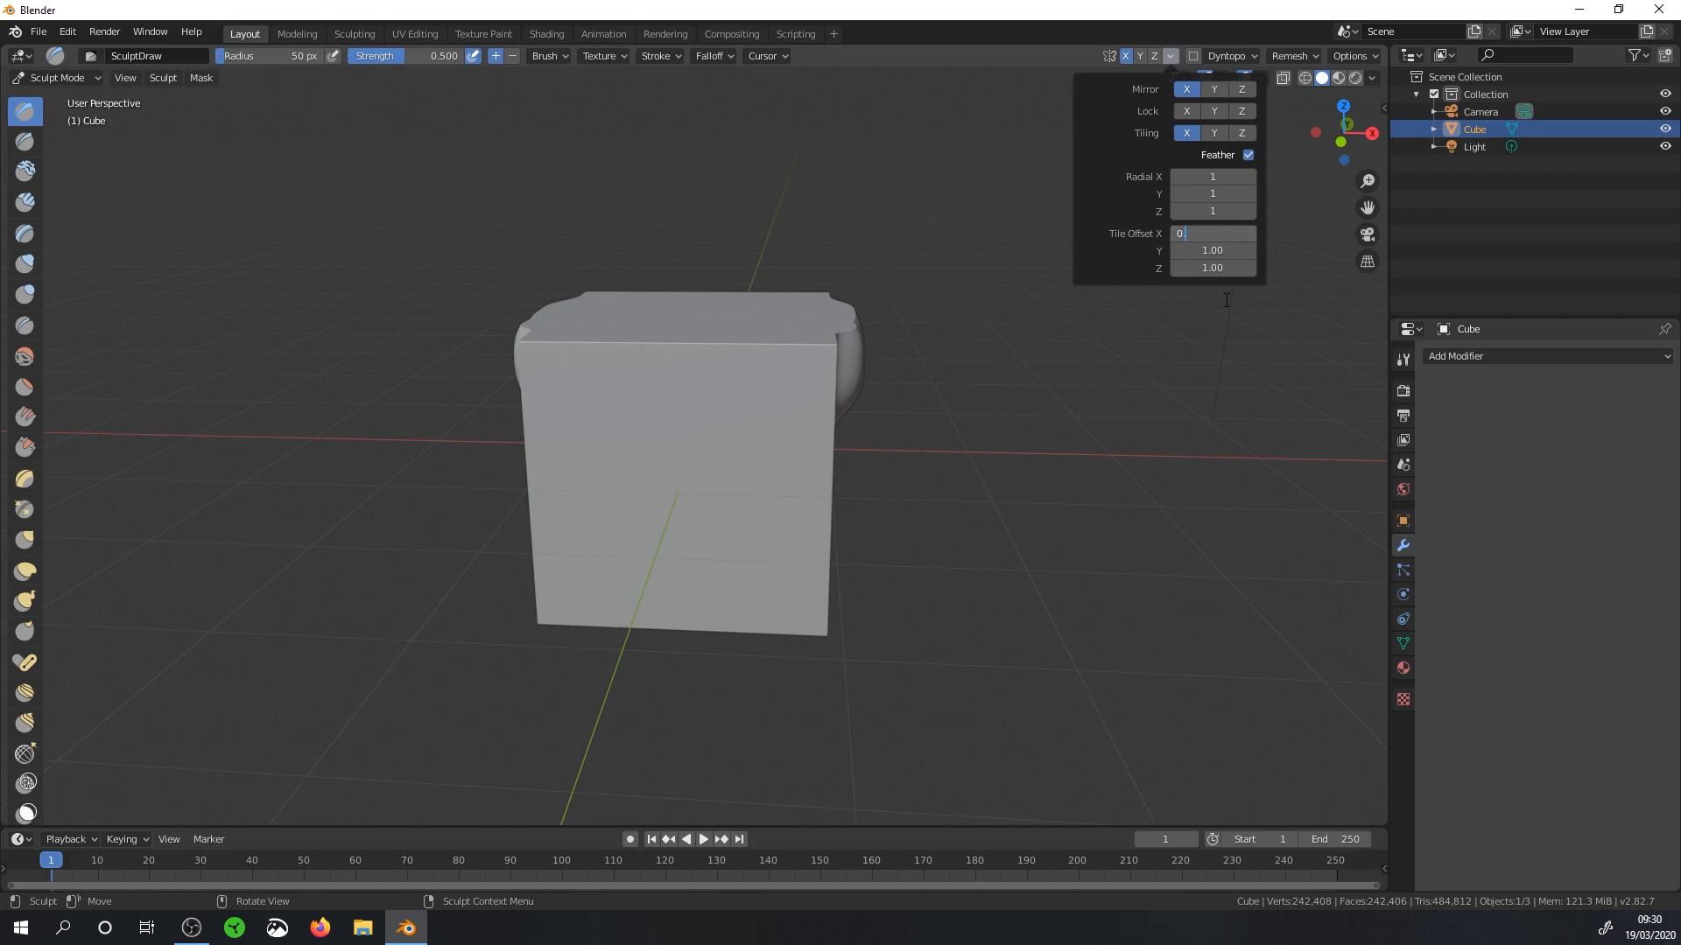
pyautogui.write('0.5')
pyautogui.press('Return')
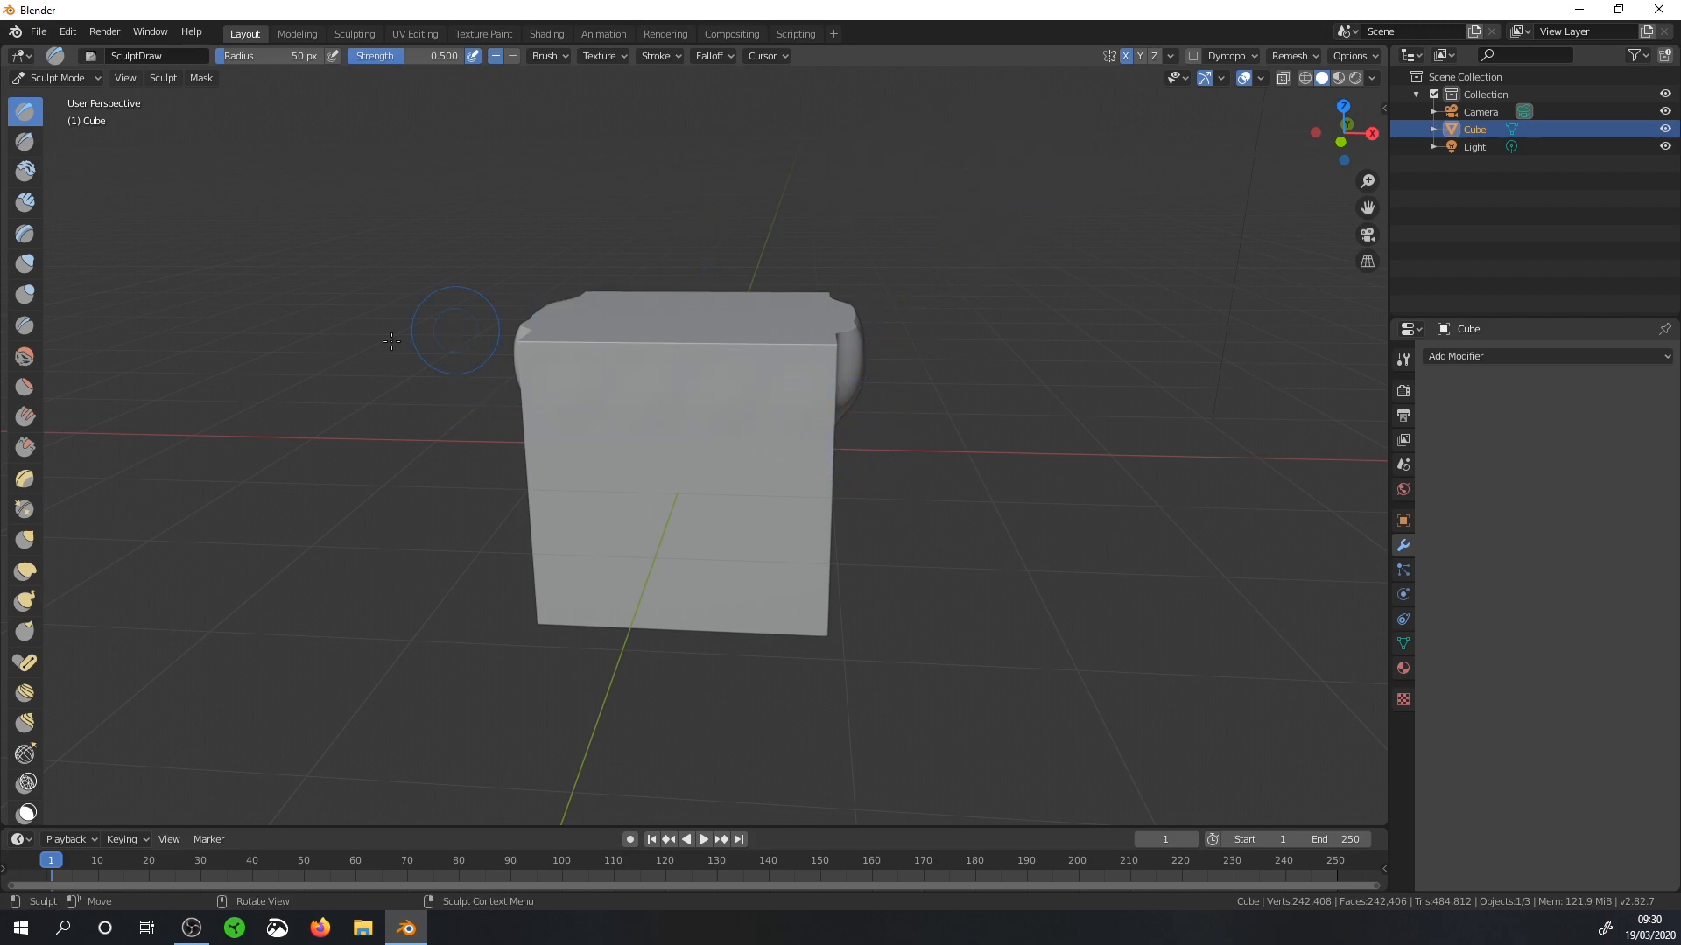
# Sculpt two rows of tiled bumps across the lower half of a plain side face
pyautogui.moveTo(835, 255); pyautogui.dragTo(981, 245, button='middle')
pyautogui.click(1170, 56)
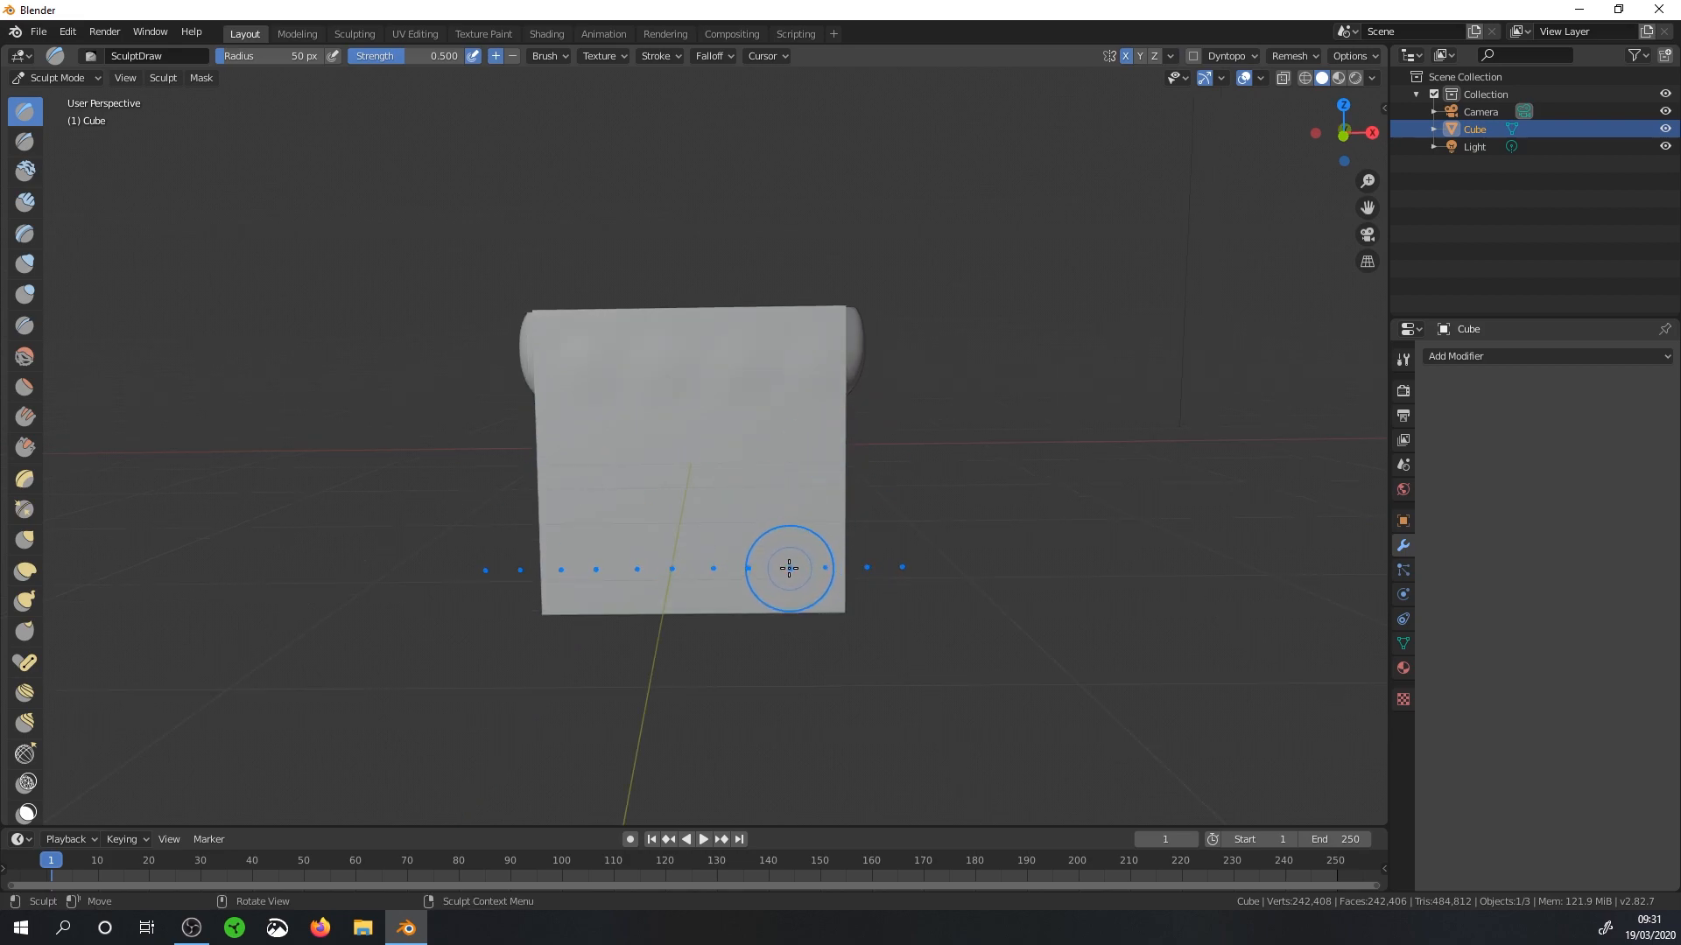
pyautogui.moveTo(788, 569); pyautogui.dragTo(795, 564)
pyautogui.click(801, 466)
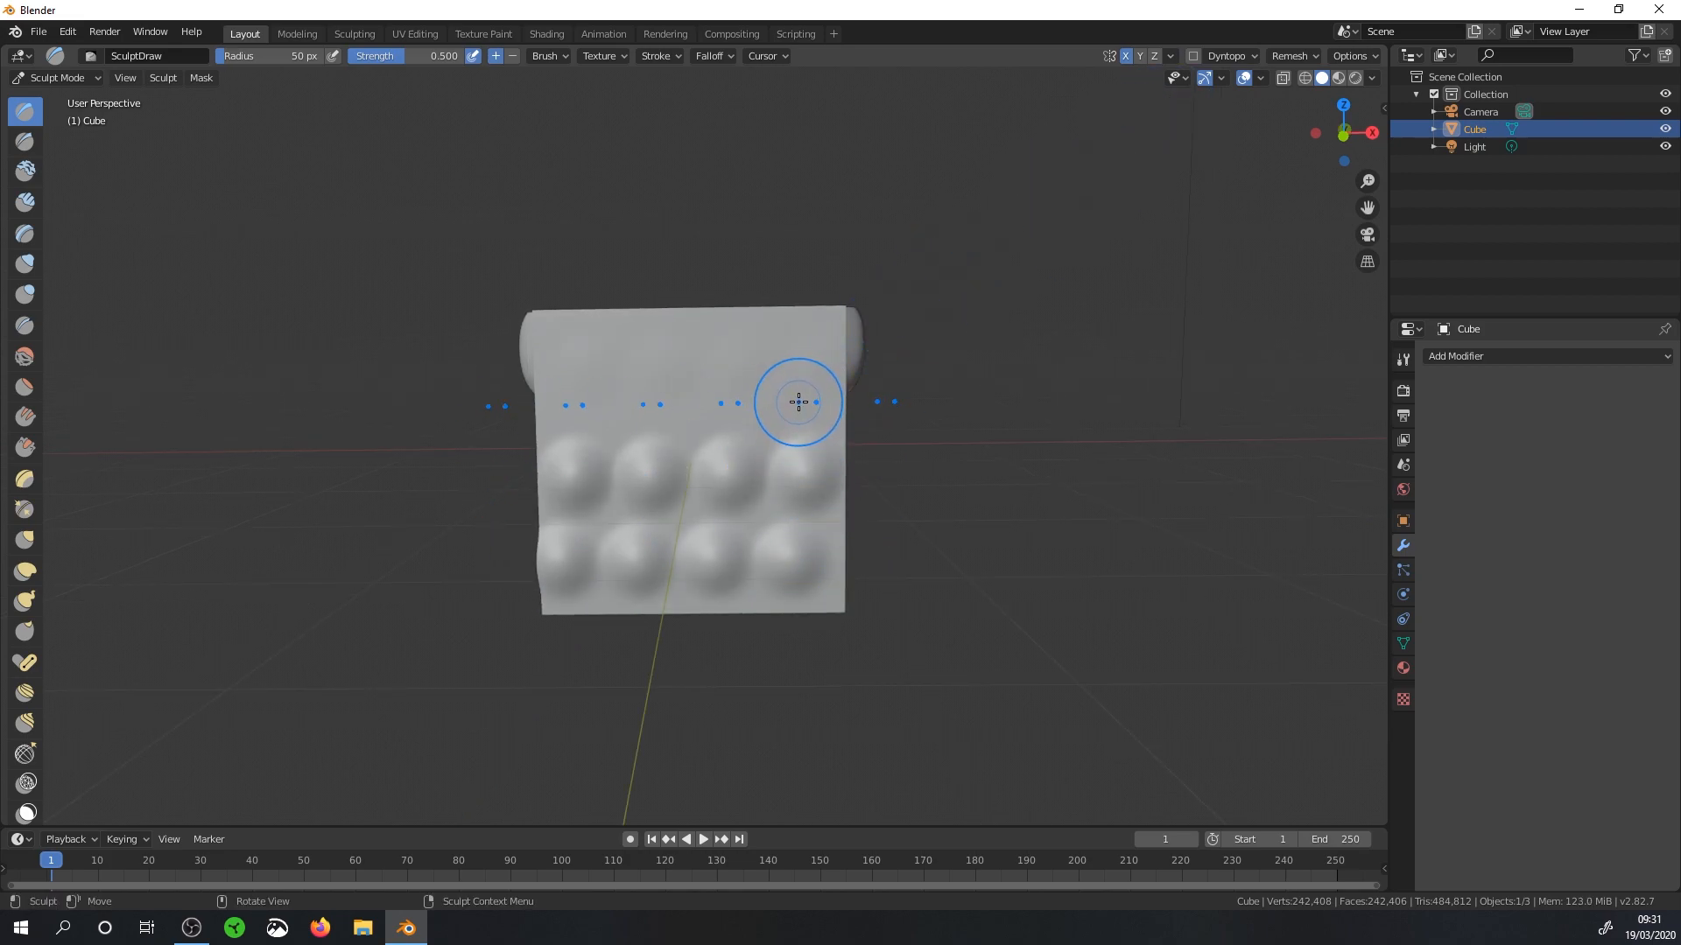
# With a 26 px brush radius, X tile offset 0.25 and X mirroring off, sculpt a tiled stroke above the bump rows
pyautogui.click(1170, 56)
pyautogui.click(1224, 234)
pyautogui.write('0.5')
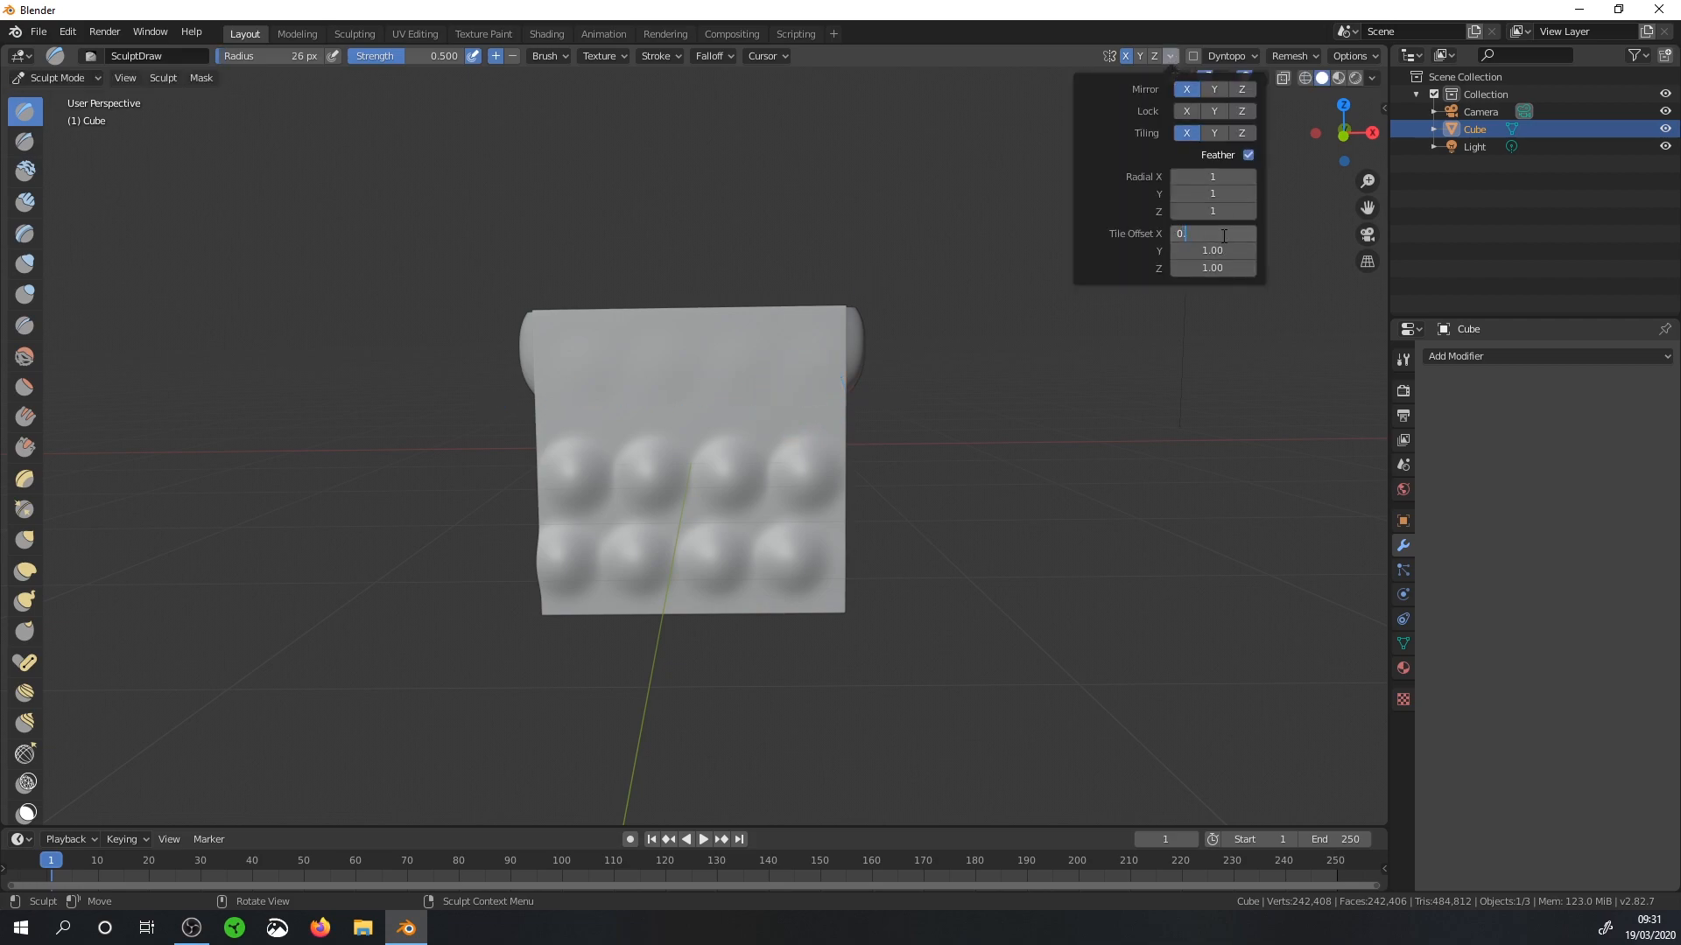
pyautogui.press('Return')
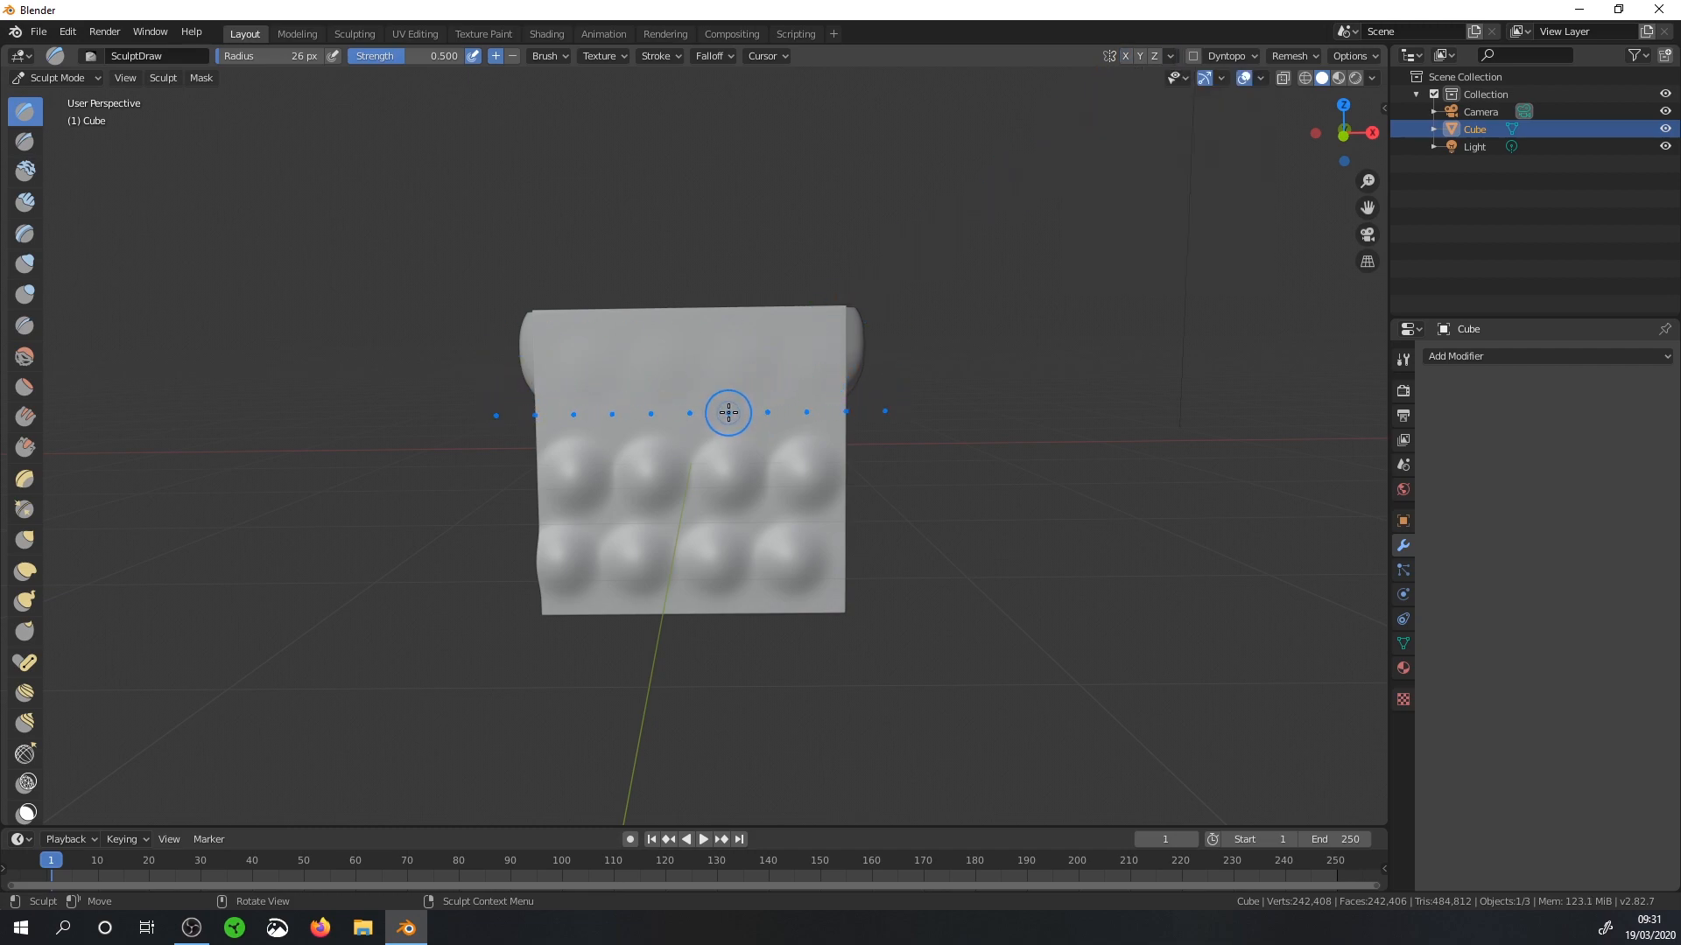
pyautogui.moveTo(730, 413); pyautogui.dragTo(743, 334)
# Sculpt several rows of tiled waves and swirls across the face opposite the bumps
pyautogui.moveTo(743, 334)
pyautogui.mouseDown(button='middle')
pyautogui.moveTo(694, 469)
pyautogui.moveTo(589, 379)
pyautogui.mouseUp(button='middle')
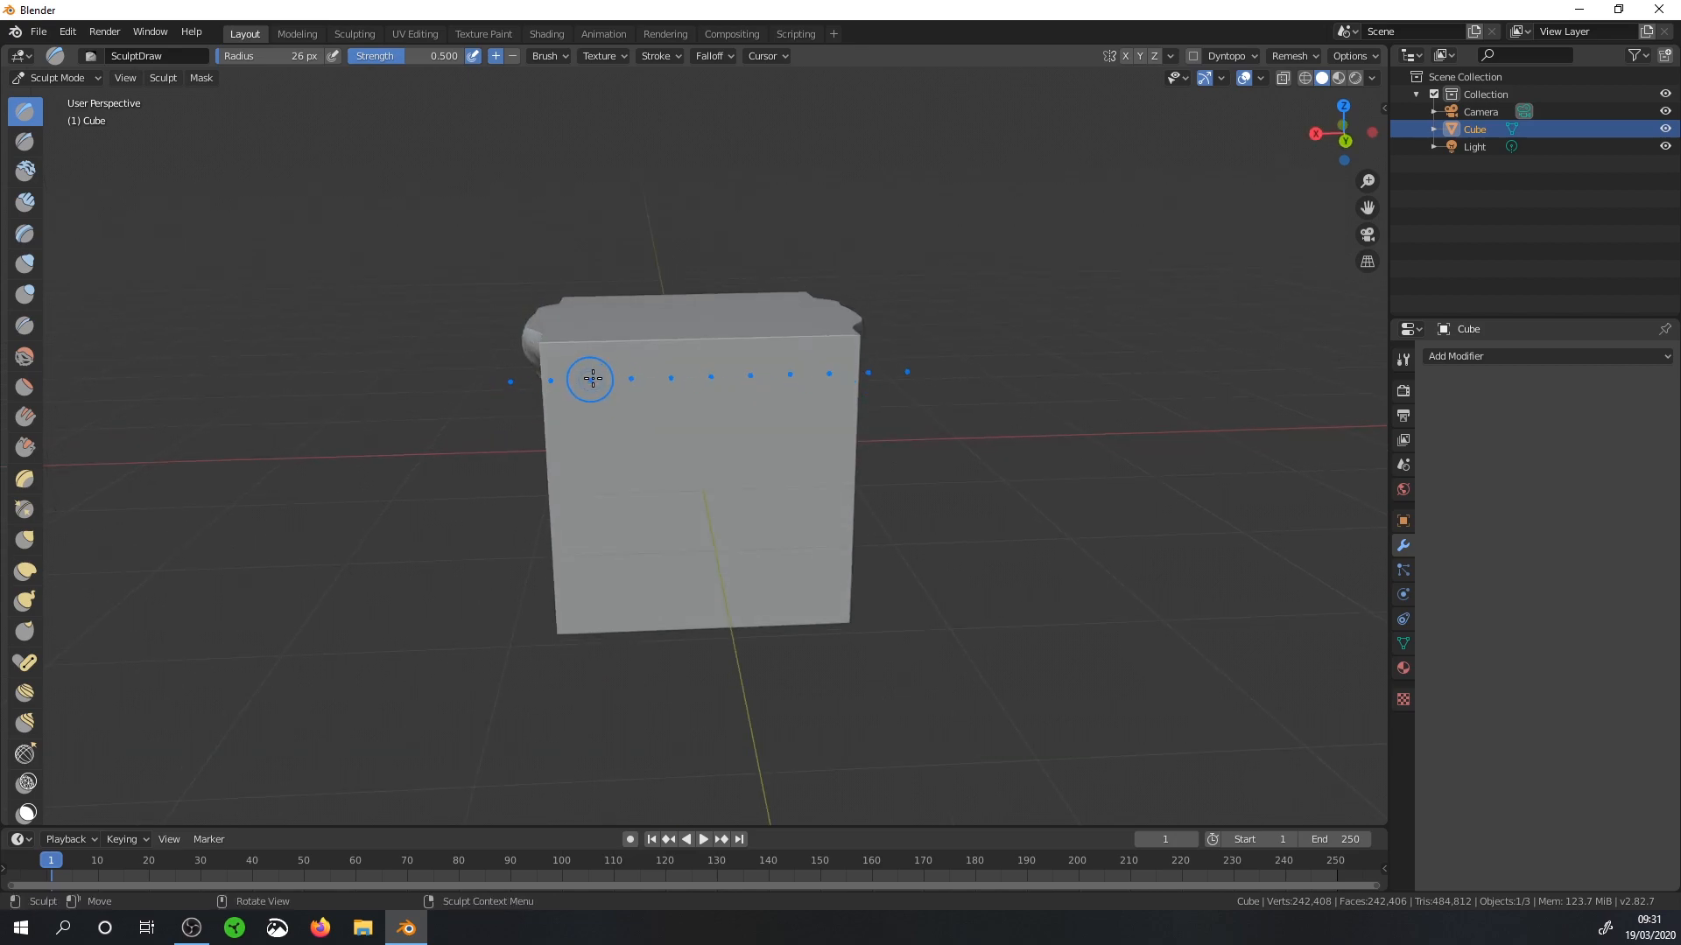
pyautogui.moveTo(581, 366); pyautogui.dragTo(592, 426)
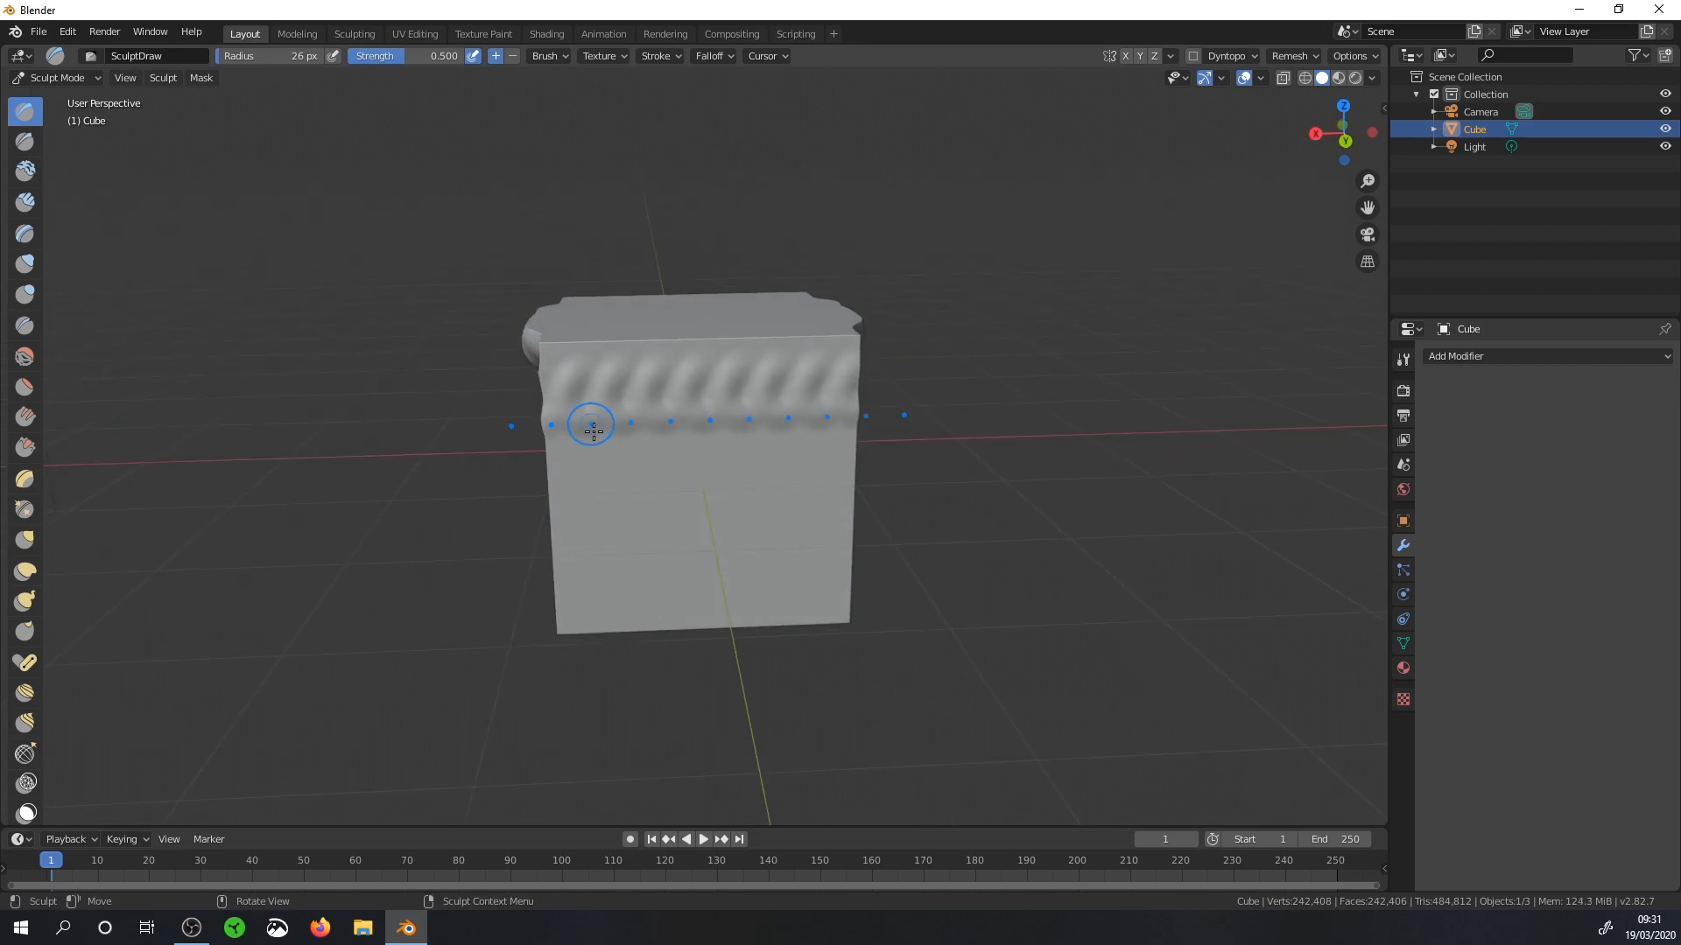
pyautogui.moveTo(591, 426); pyautogui.dragTo(604, 425, button='middle')
pyautogui.scroll(3, 604, 438)
pyautogui.moveTo(514, 366)
pyautogui.mouseDown()
pyautogui.moveTo(488, 386)
pyautogui.moveTo(511, 424)
pyautogui.moveTo(510, 405)
pyautogui.moveTo(491, 388)
pyautogui.moveTo(508, 404)
pyautogui.moveTo(499, 553)
pyautogui.moveTo(799, 604)
pyautogui.mouseUp()
pyautogui.moveTo(799, 604); pyautogui.dragTo(942, 337, button='middle')
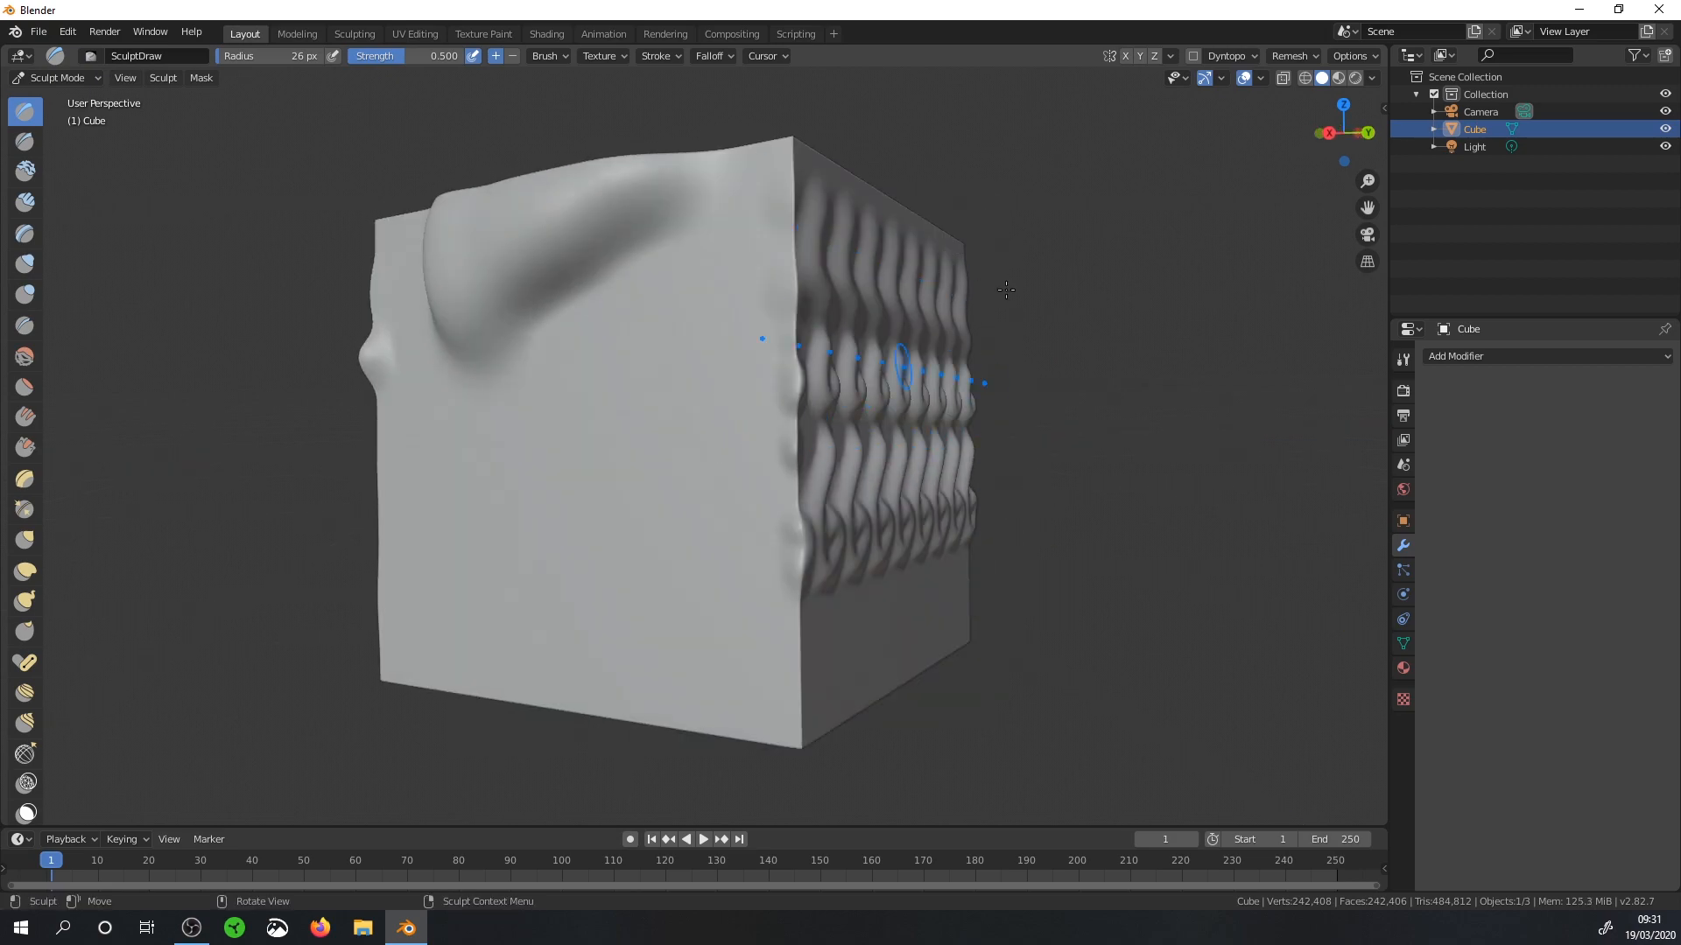
pyautogui.moveTo(1162, 112); pyautogui.dragTo(612, 571, button='middle')
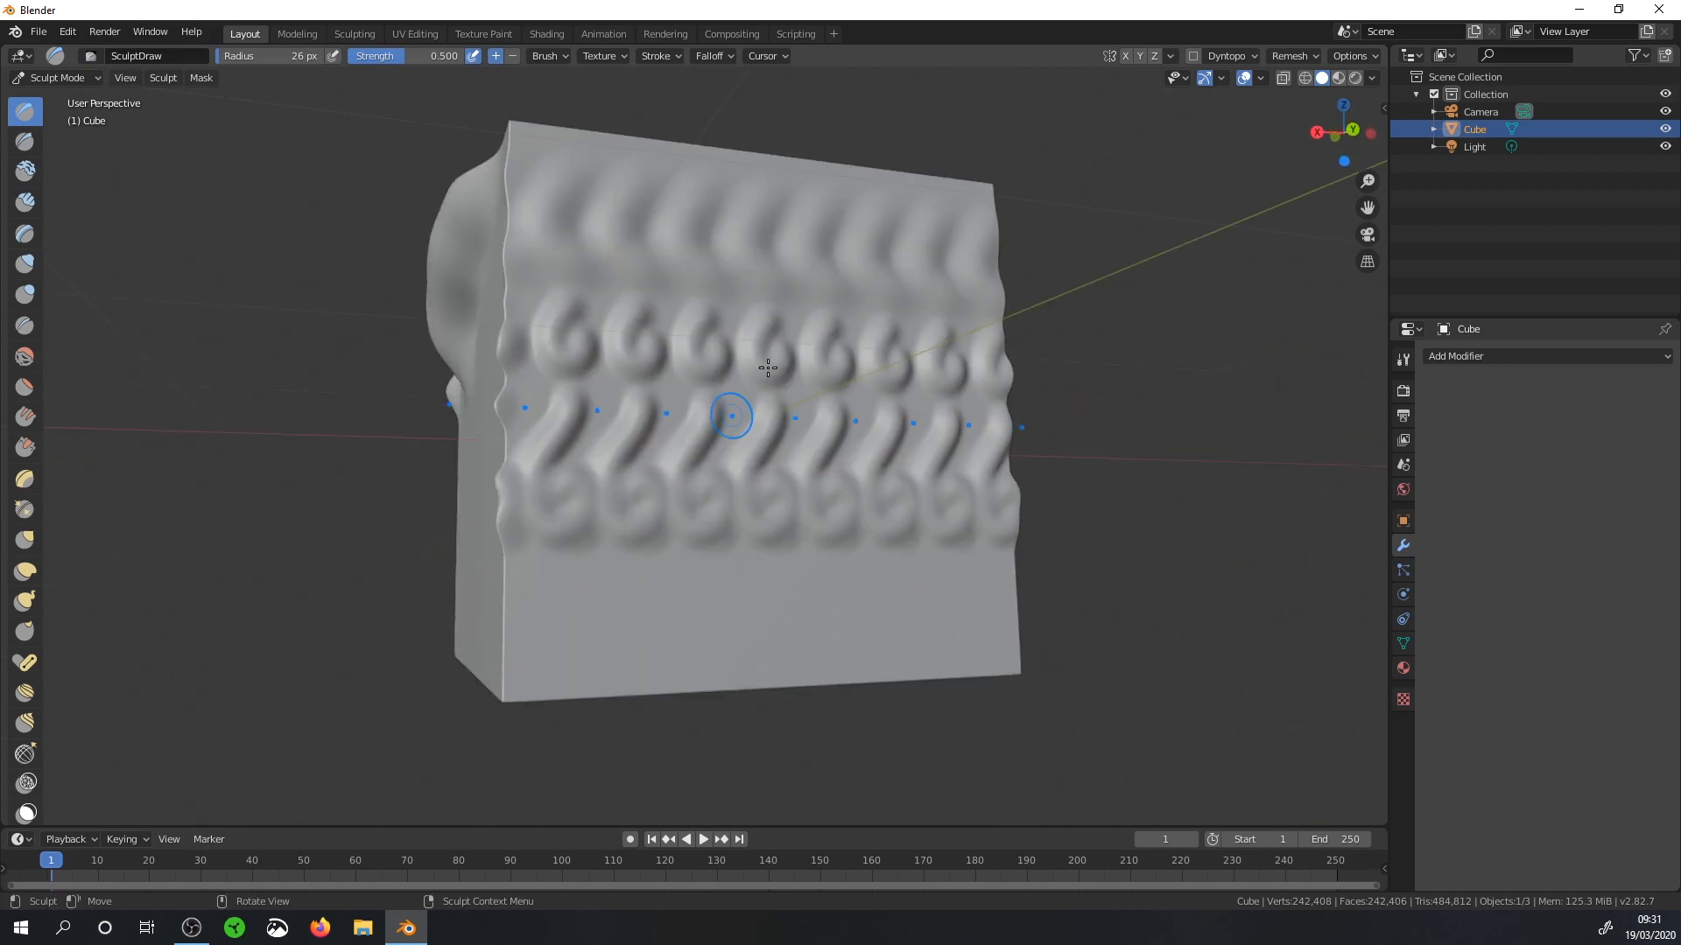
# Set the stroke method to Line and sculpt tiled straight ridges across the cube's top face
pyautogui.click(666, 56)
pyautogui.click(684, 89)
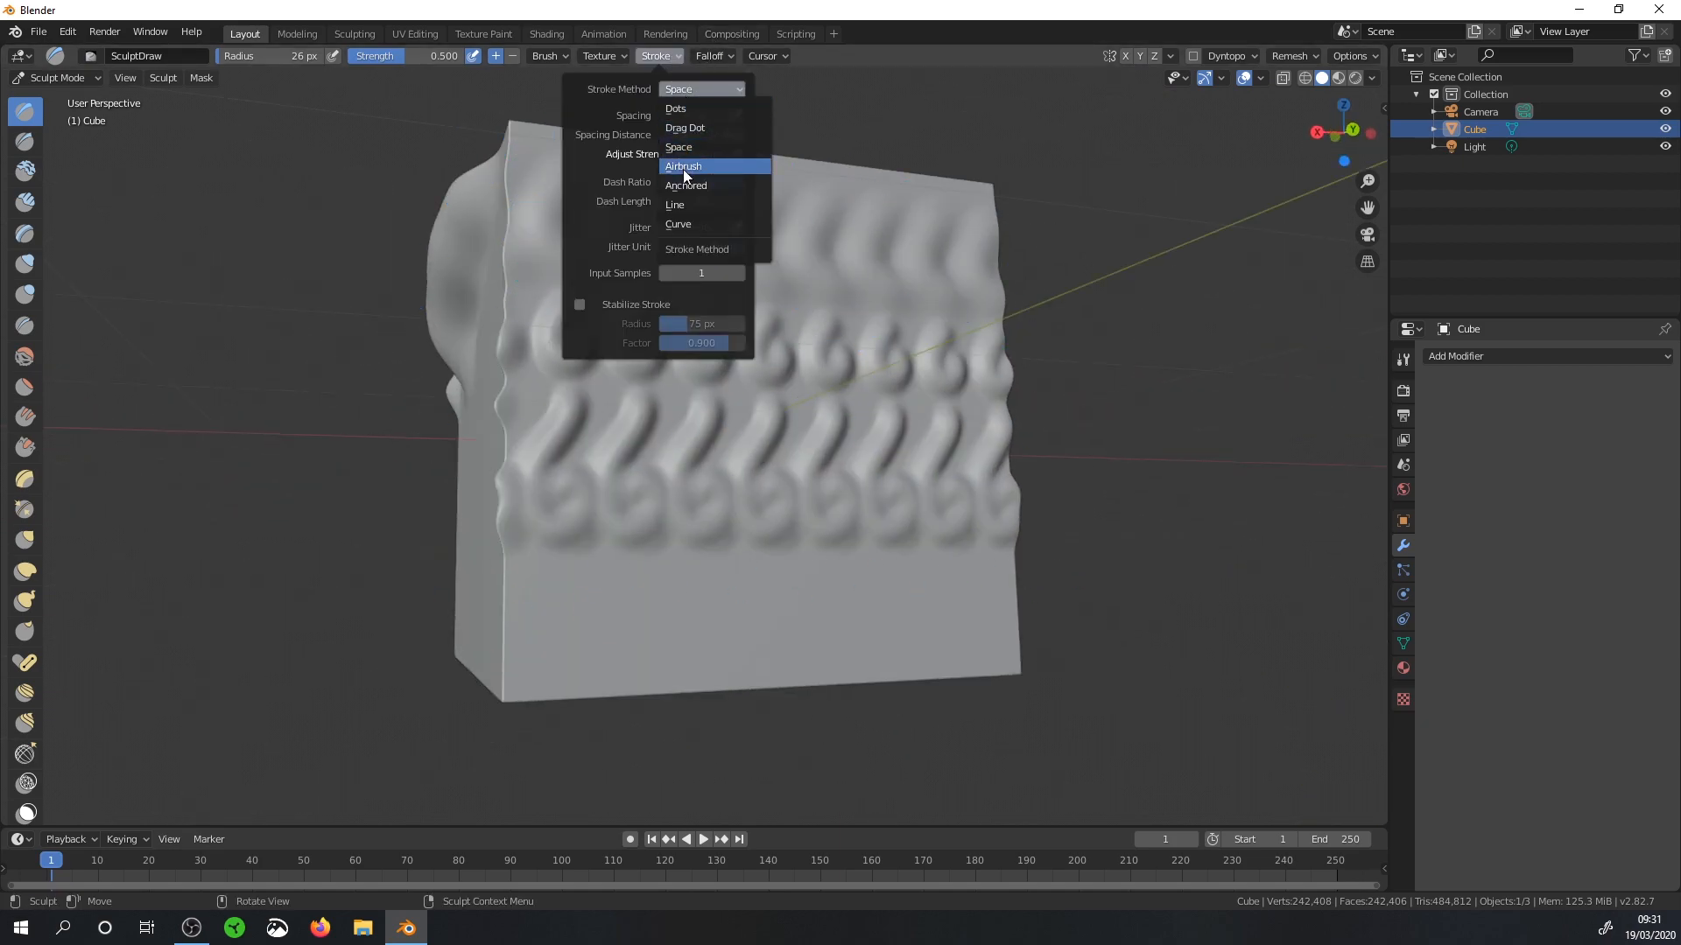
pyautogui.click(680, 208)
pyautogui.moveTo(674, 385)
pyautogui.mouseDown(button='middle')
pyautogui.moveTo(623, 326)
pyautogui.moveTo(528, 300)
pyautogui.mouseUp(button='middle')
pyautogui.moveTo(496, 214); pyautogui.dragTo(571, 672)
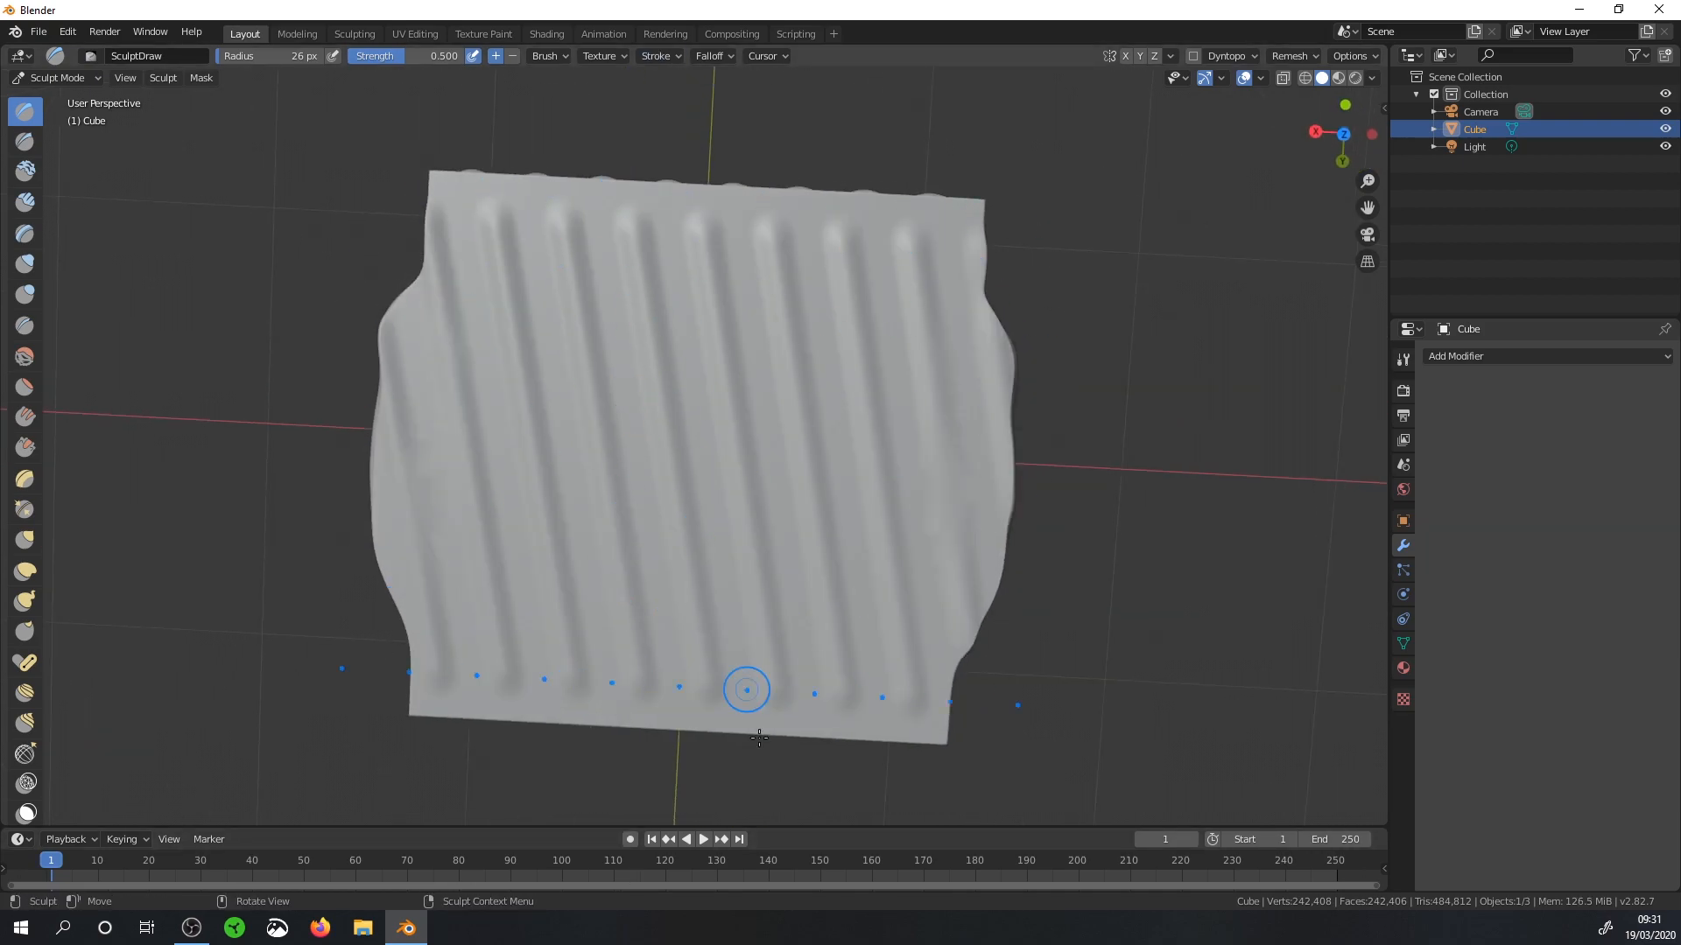
pyautogui.moveTo(1026, 582)
pyautogui.mouseDown(button='middle')
pyautogui.moveTo(1035, 483)
pyautogui.moveTo(1114, 403)
pyautogui.mouseUp(button='middle')
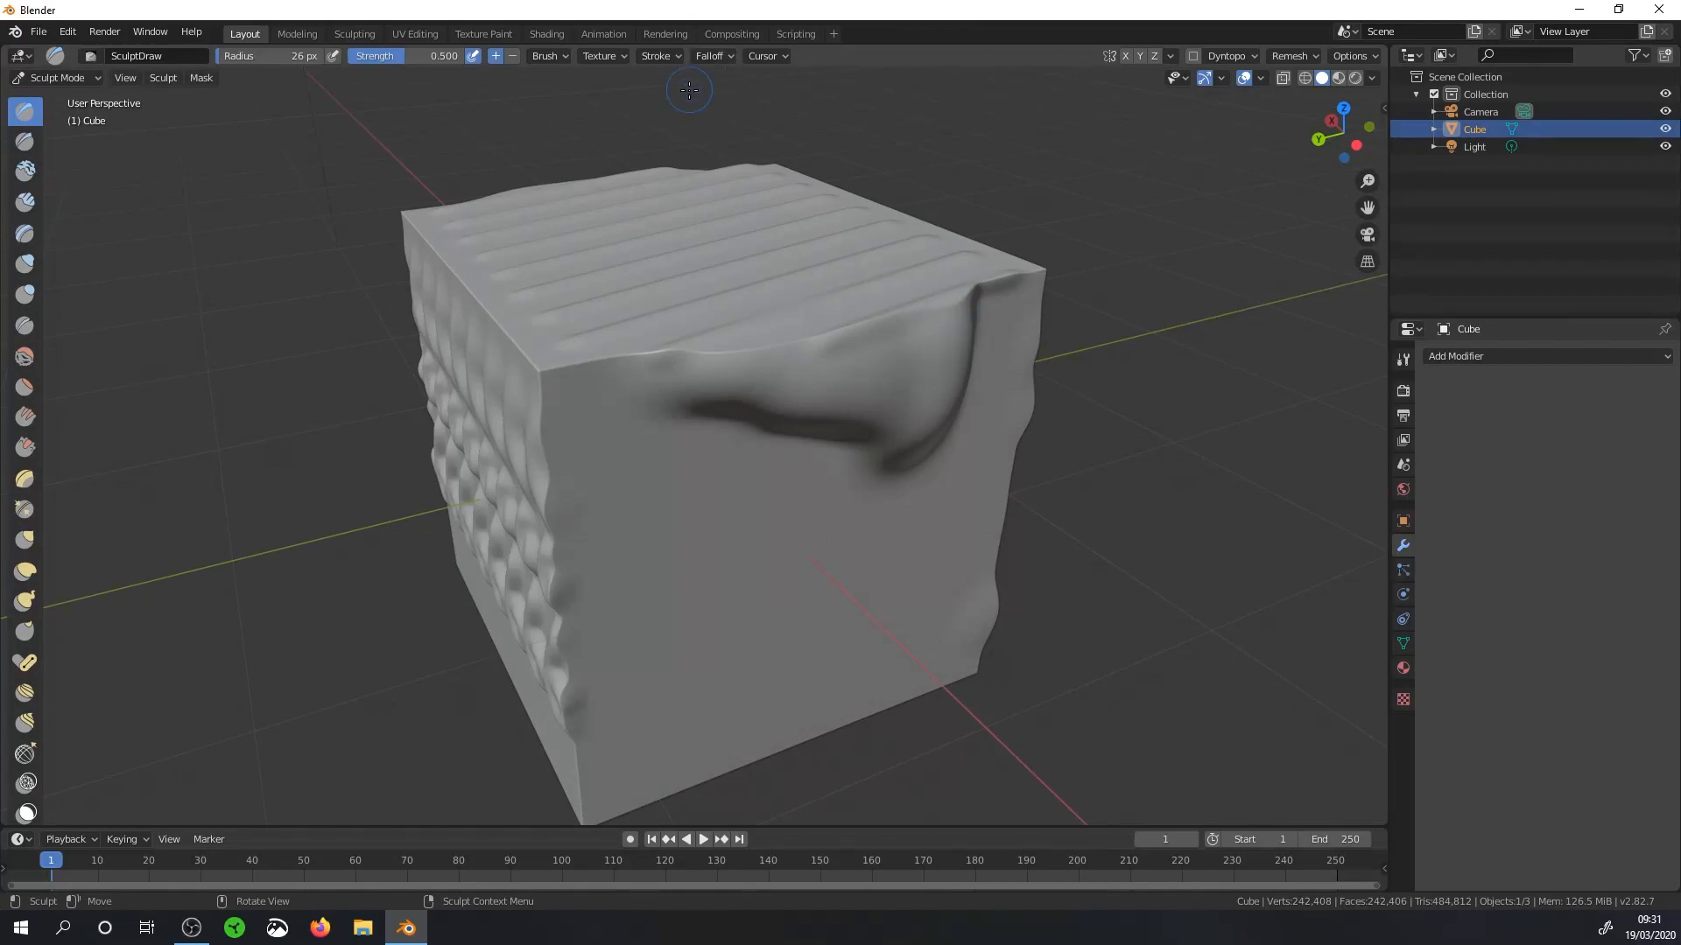
# Set the brush's stroke method back to Space
pyautogui.click(658, 58)
pyautogui.click(696, 89)
pyautogui.click(690, 109)
pyautogui.click(690, 91)
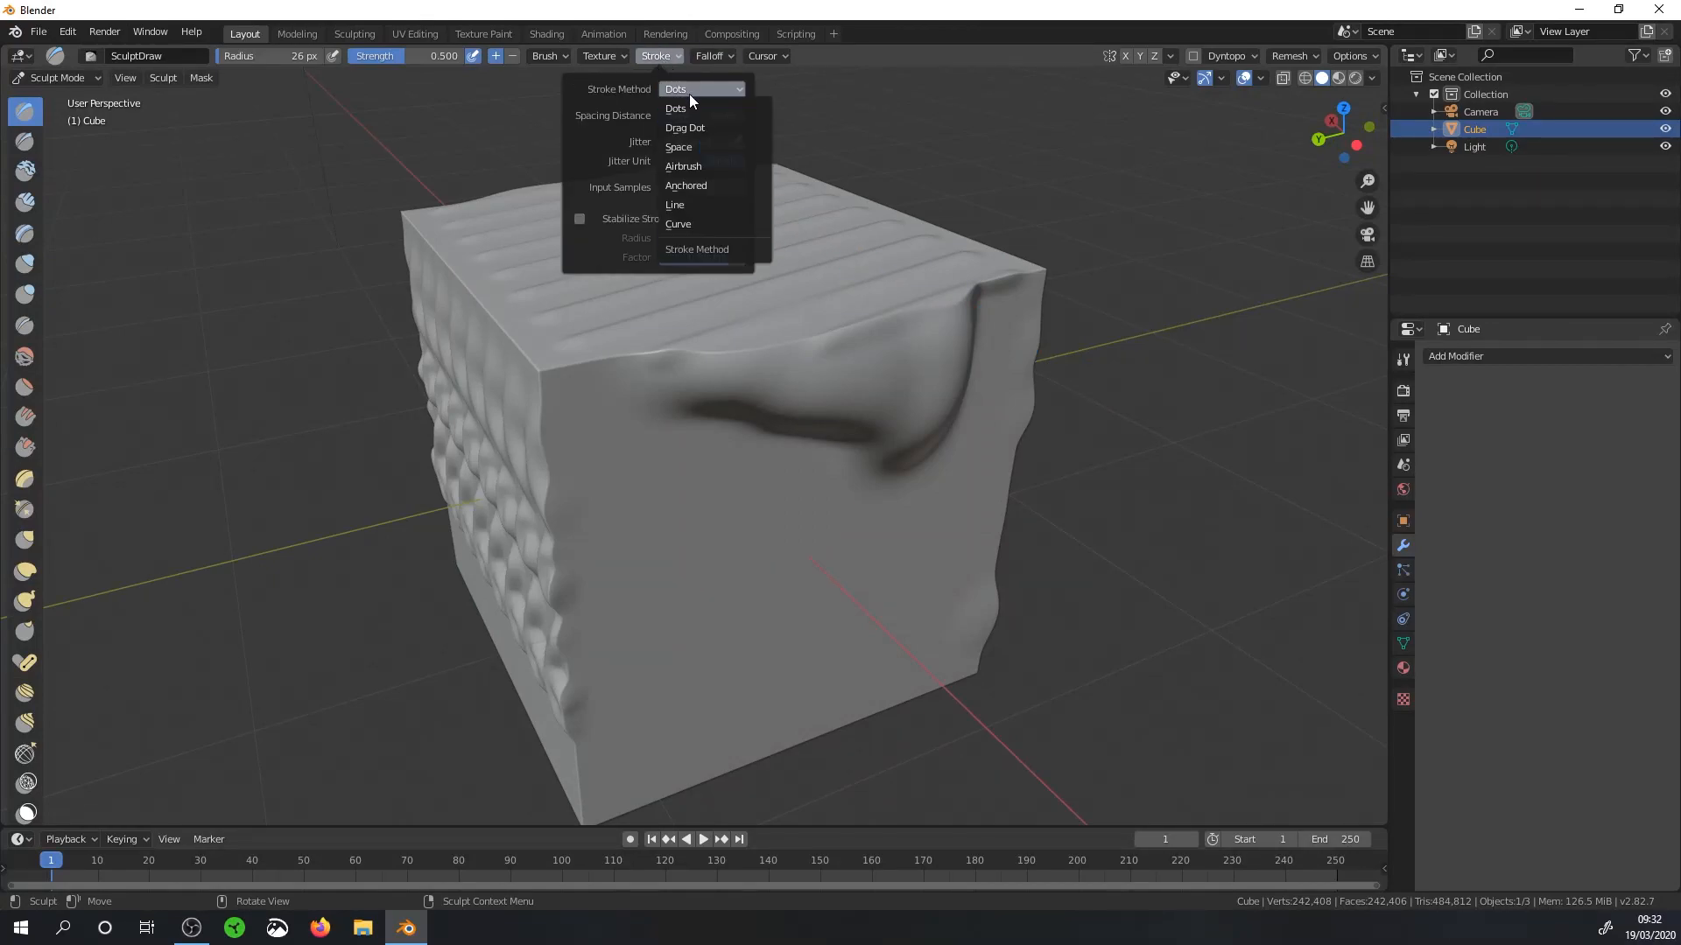
pyautogui.click(688, 150)
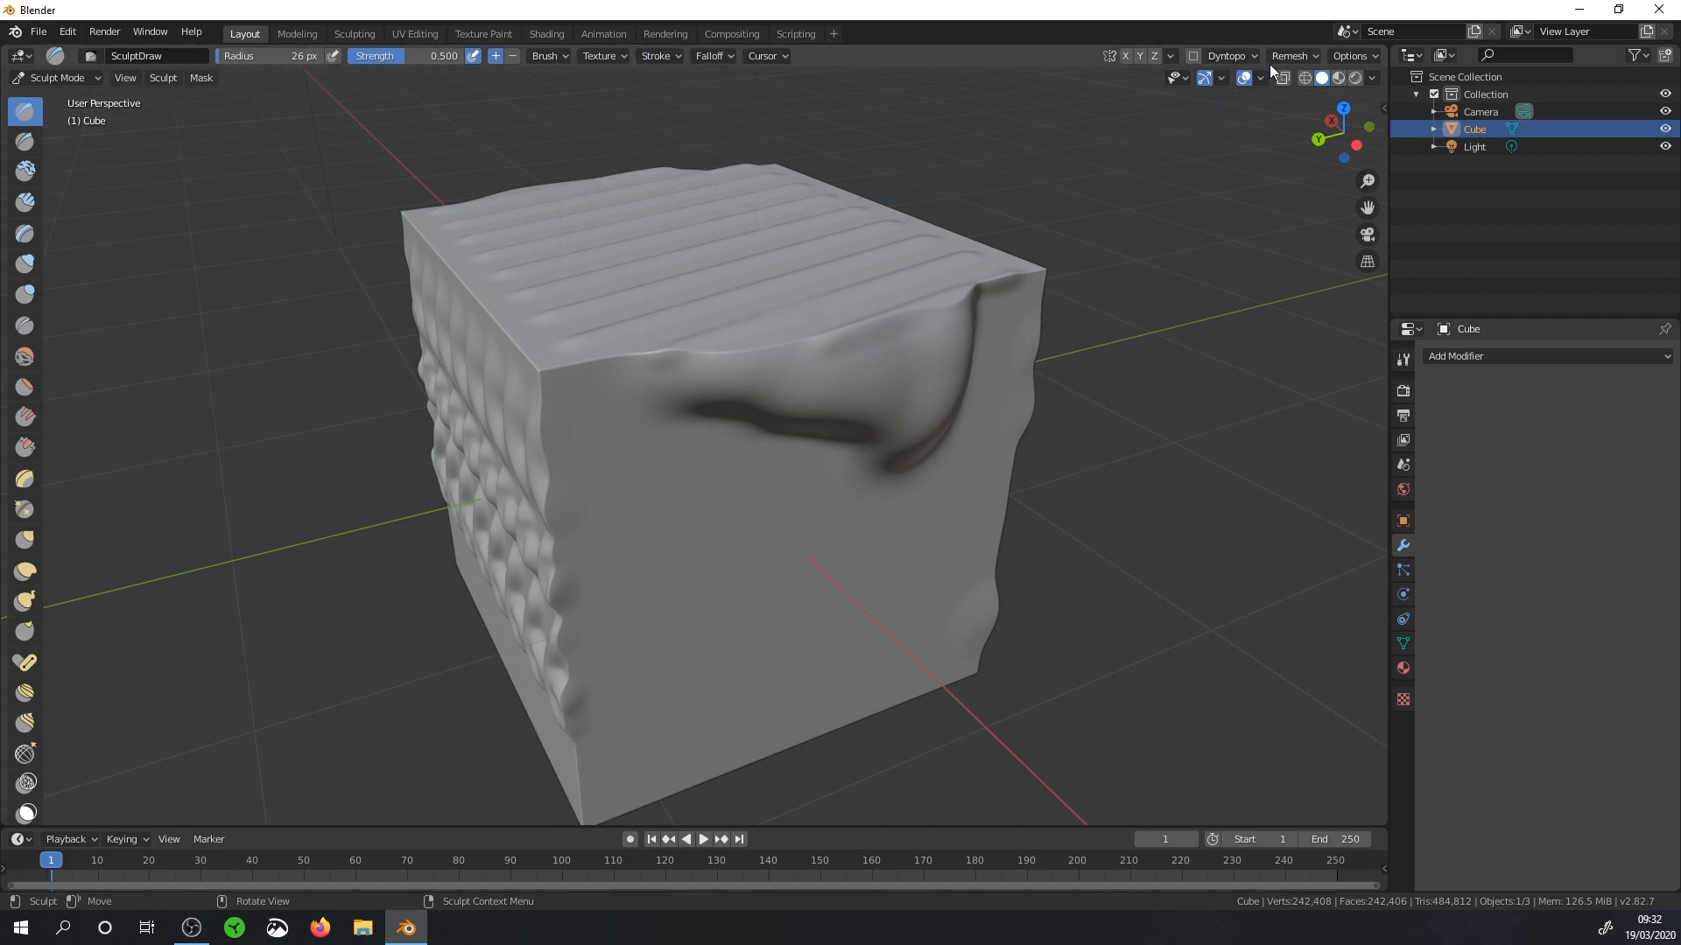
# With X tiling off and X mirroring on, sculpt a horizontal ridge beneath the rows of swirls across the mirror line
pyautogui.click(1172, 58)
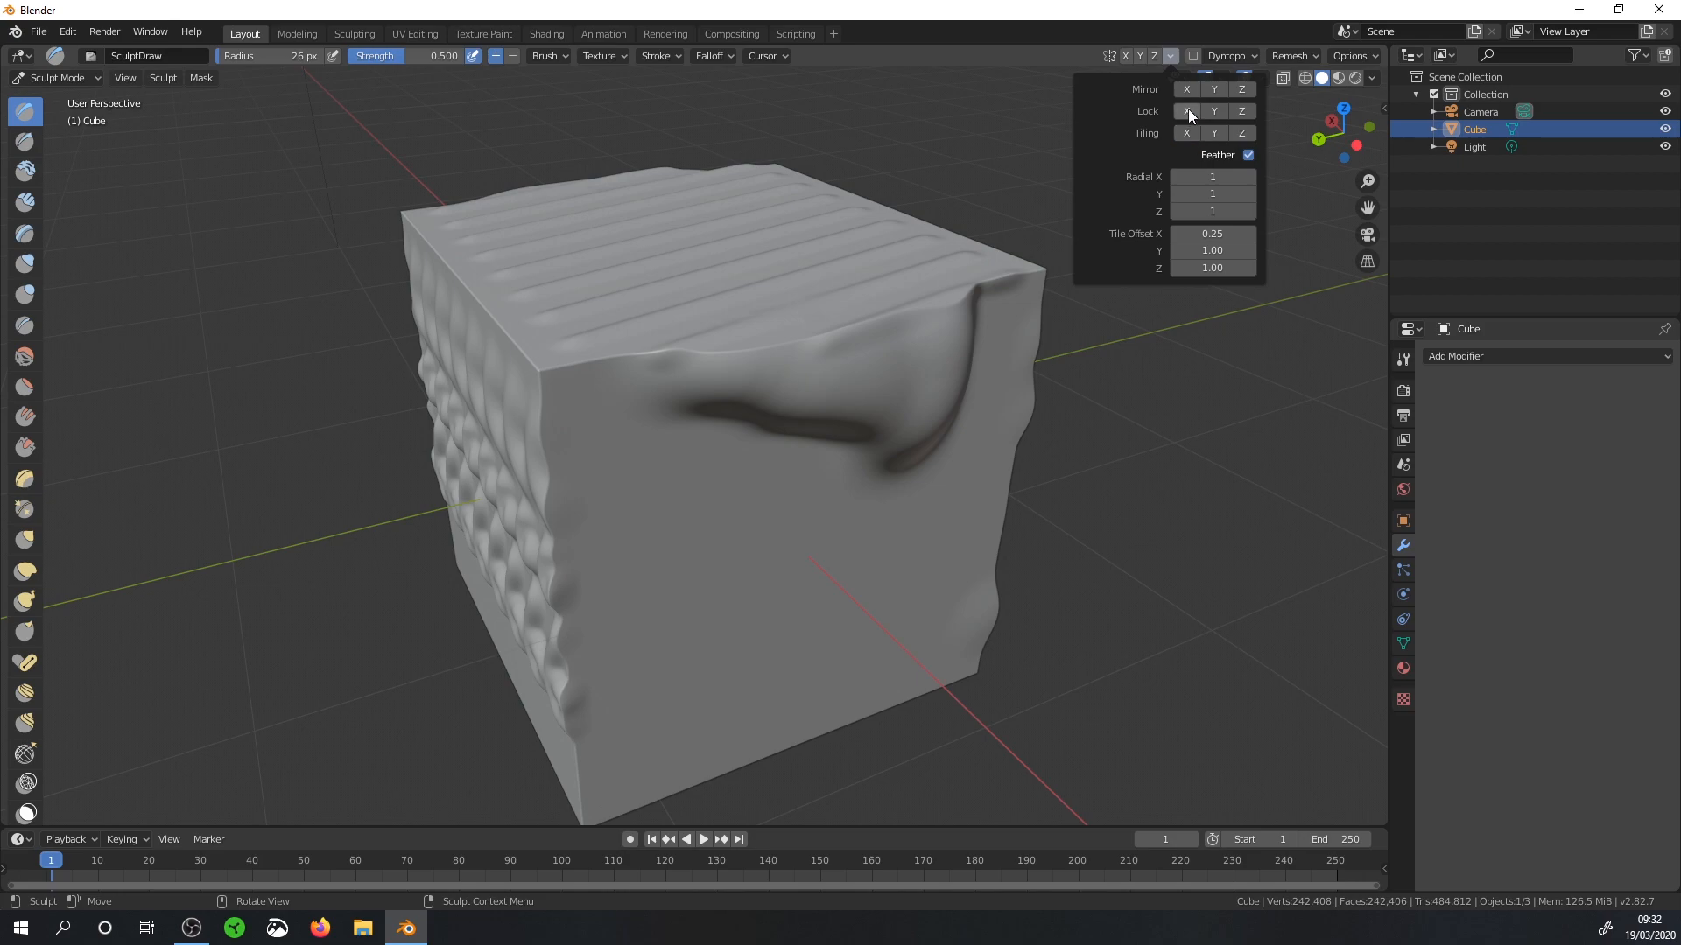
pyautogui.moveTo(844, 455)
pyautogui.mouseDown(button='middle')
pyautogui.moveTo(927, 400)
pyautogui.moveTo(938, 439)
pyautogui.mouseUp(button='middle')
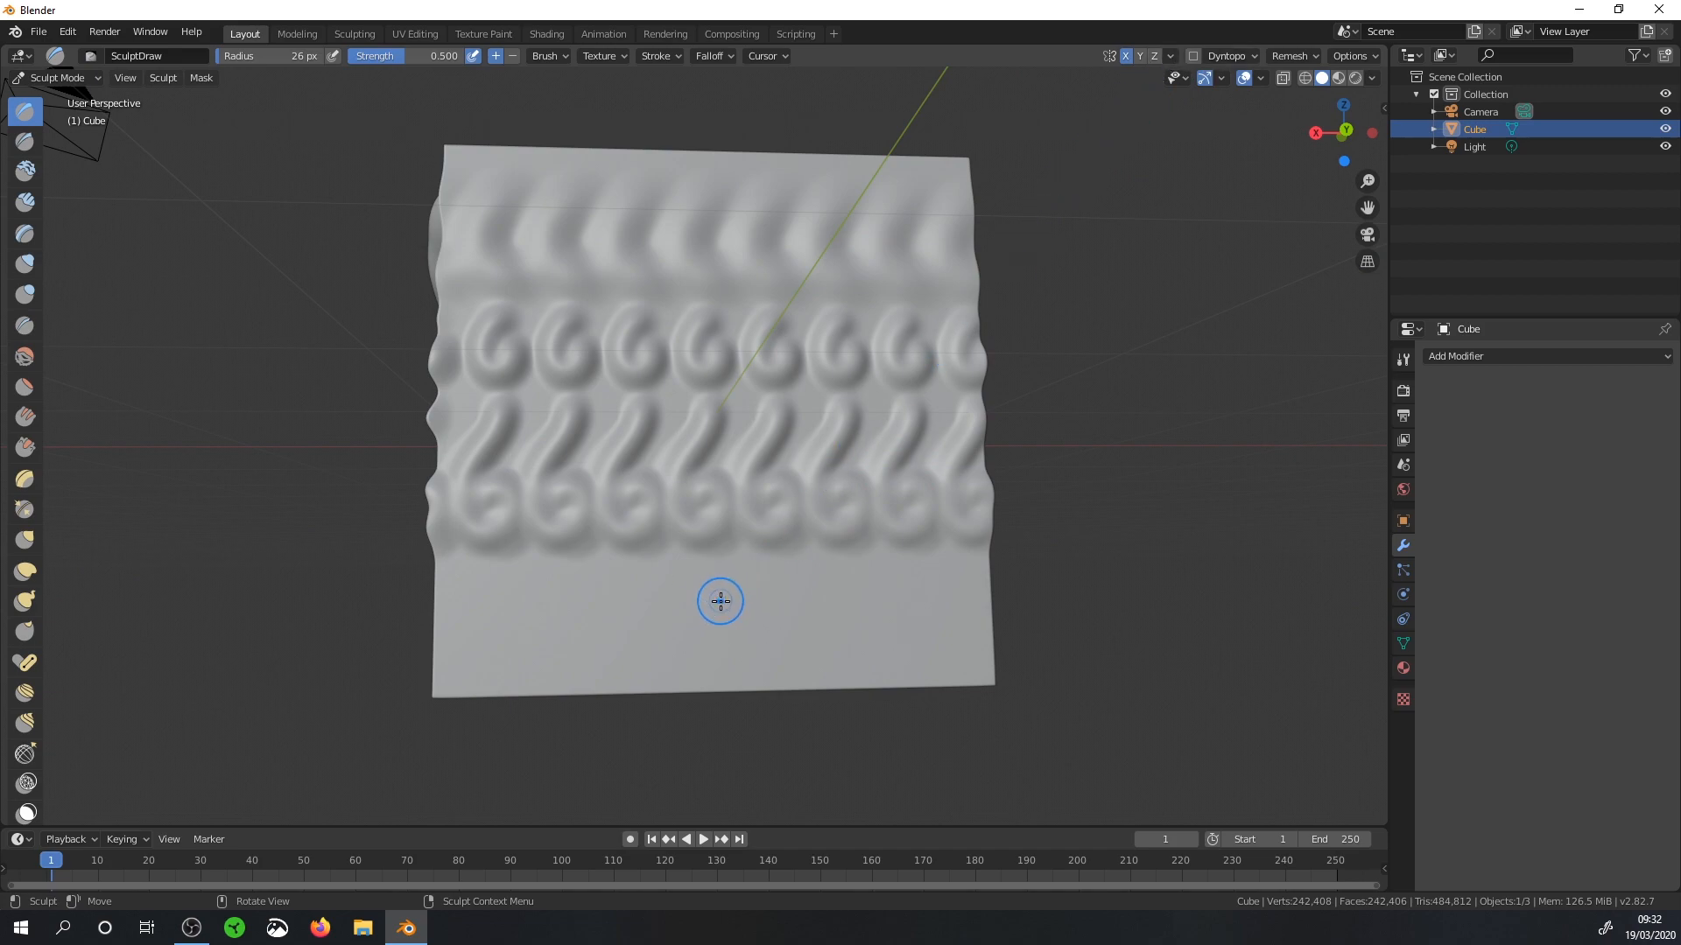
pyautogui.click(1170, 56)
pyautogui.moveTo(548, 592); pyautogui.dragTo(891, 589)
pyautogui.moveTo(891, 589); pyautogui.dragTo(892, 429, button='middle')
# Turn off Feather and sculpt another ridge across the mirror line, near the lower edge of the swirl face
pyautogui.click(1289, 56)
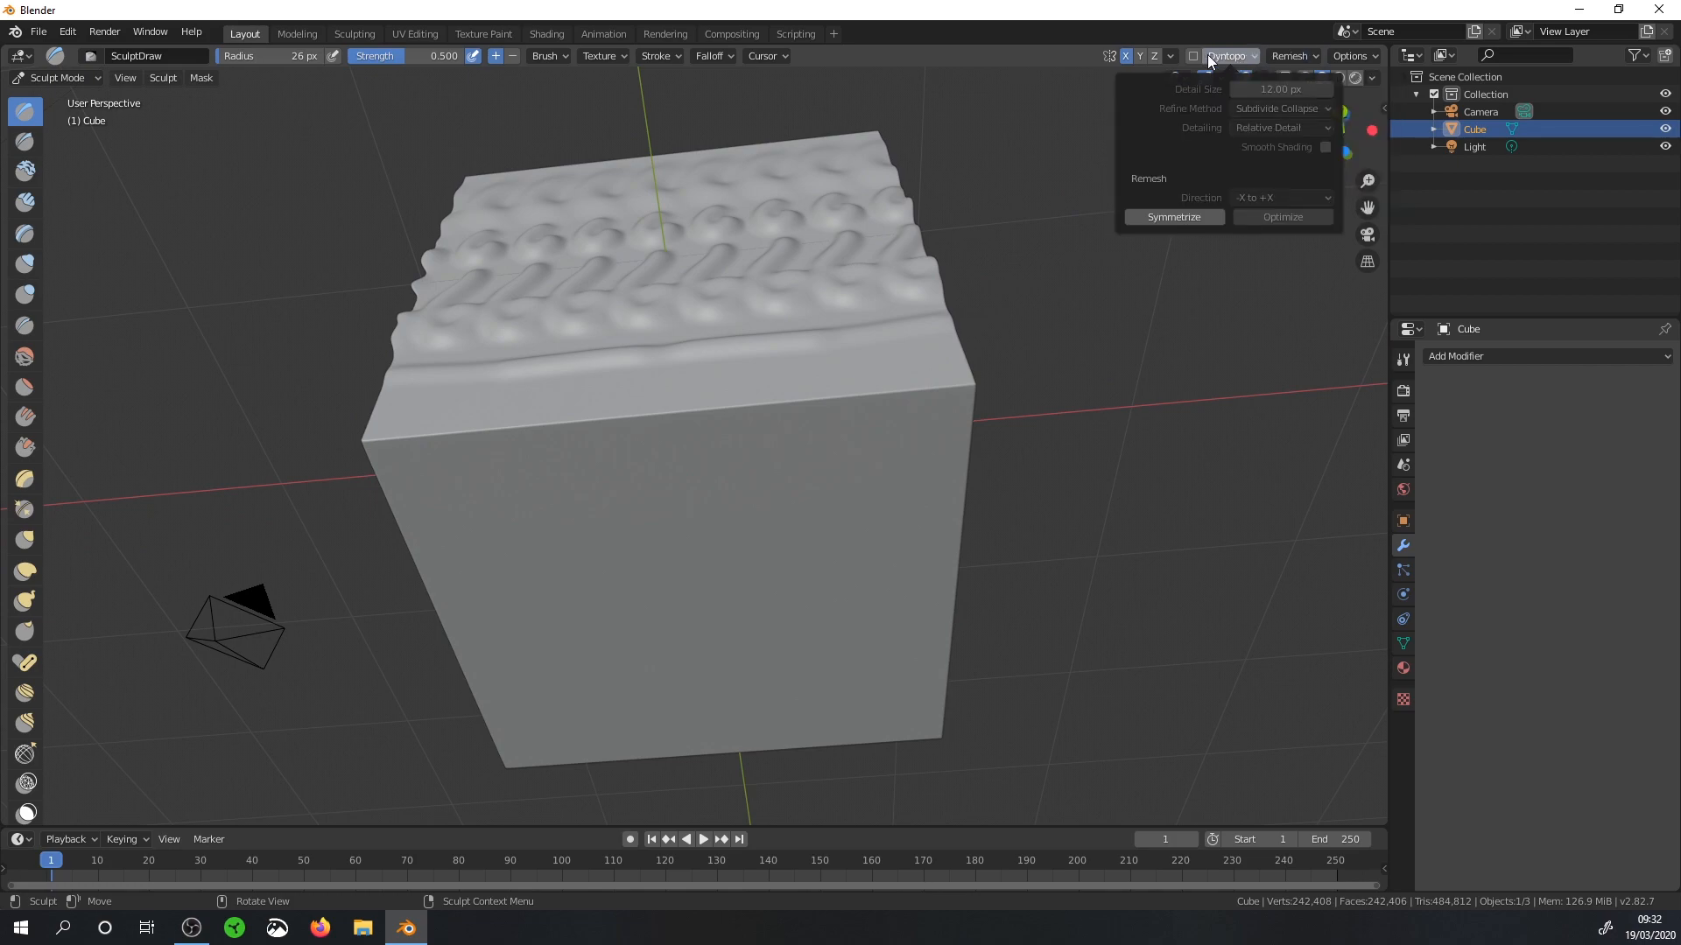
pyautogui.moveTo(1170, 56)
pyautogui.moveTo(585, 392); pyautogui.dragTo(726, 385)
pyautogui.moveTo(744, 384); pyautogui.dragTo(746, 364, button='middle')
pyautogui.scroll(3, 746, 364)
pyautogui.moveTo(840, 307); pyautogui.dragTo(839, 278, button='middle')
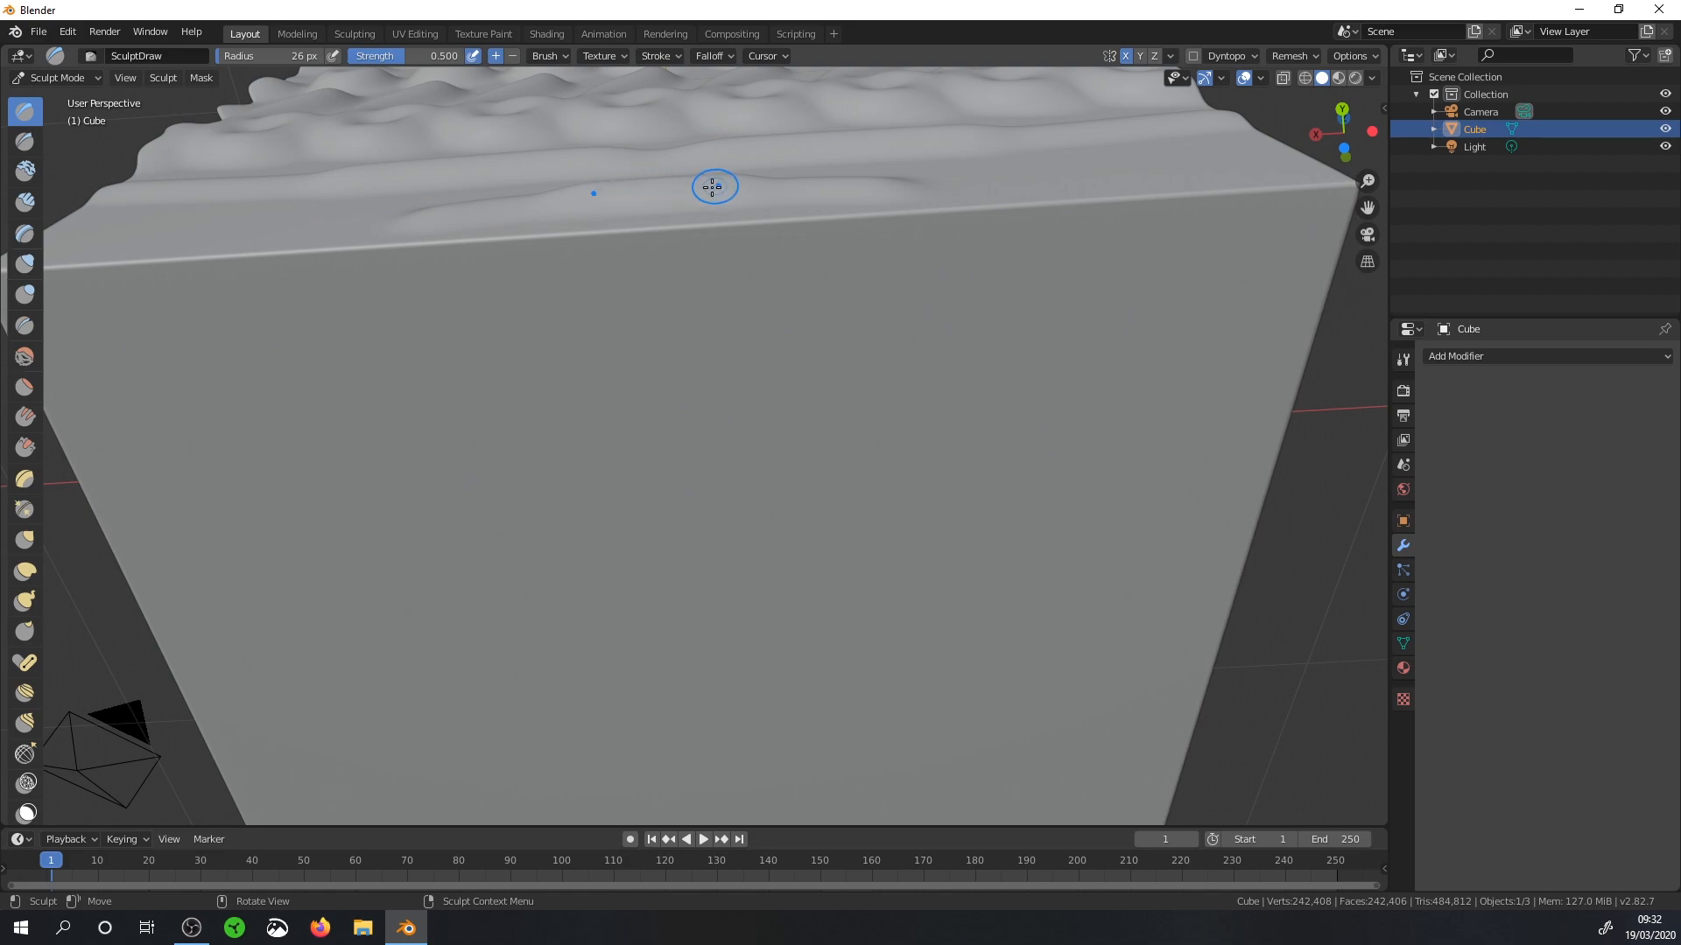
# Re-enable Feather, turn off X mirroring and set the radial X symmetry to 3
pyautogui.click(1170, 56)
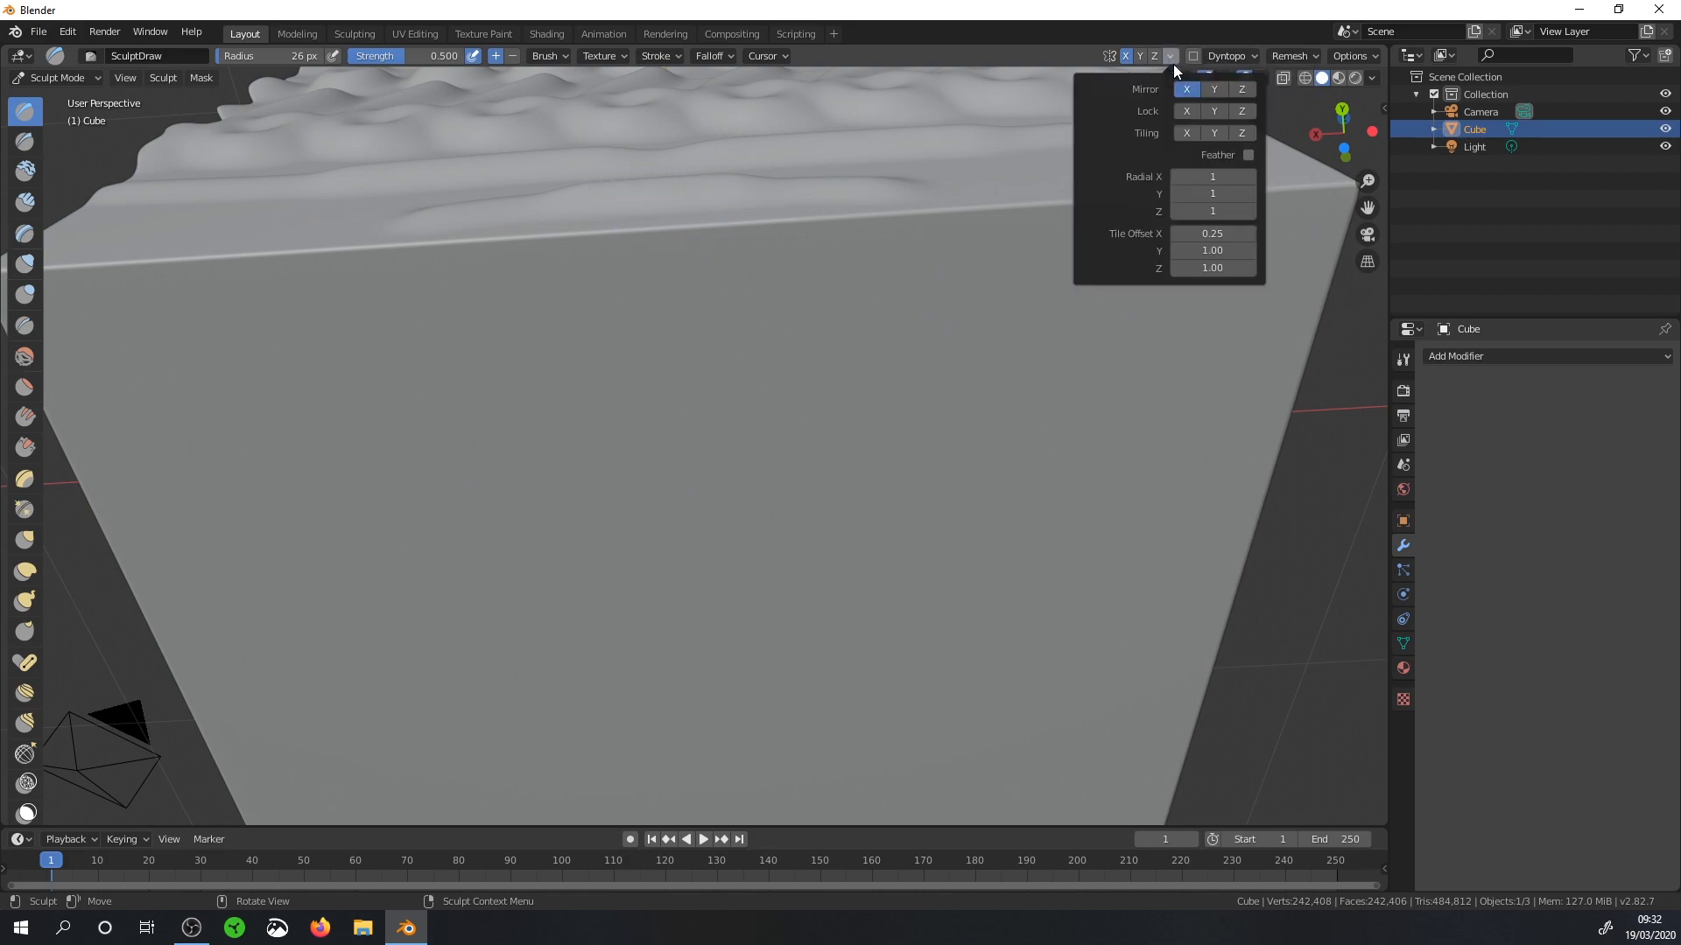
pyautogui.click(1249, 155)
pyautogui.moveTo(1155, 315)
pyautogui.mouseDown(button='middle')
pyautogui.moveTo(1114, 383)
pyautogui.moveTo(1093, 613)
pyautogui.moveTo(1047, 519)
pyautogui.moveTo(1106, 330)
pyautogui.moveTo(951, 436)
pyautogui.moveTo(941, 372)
pyautogui.mouseUp(button='middle')
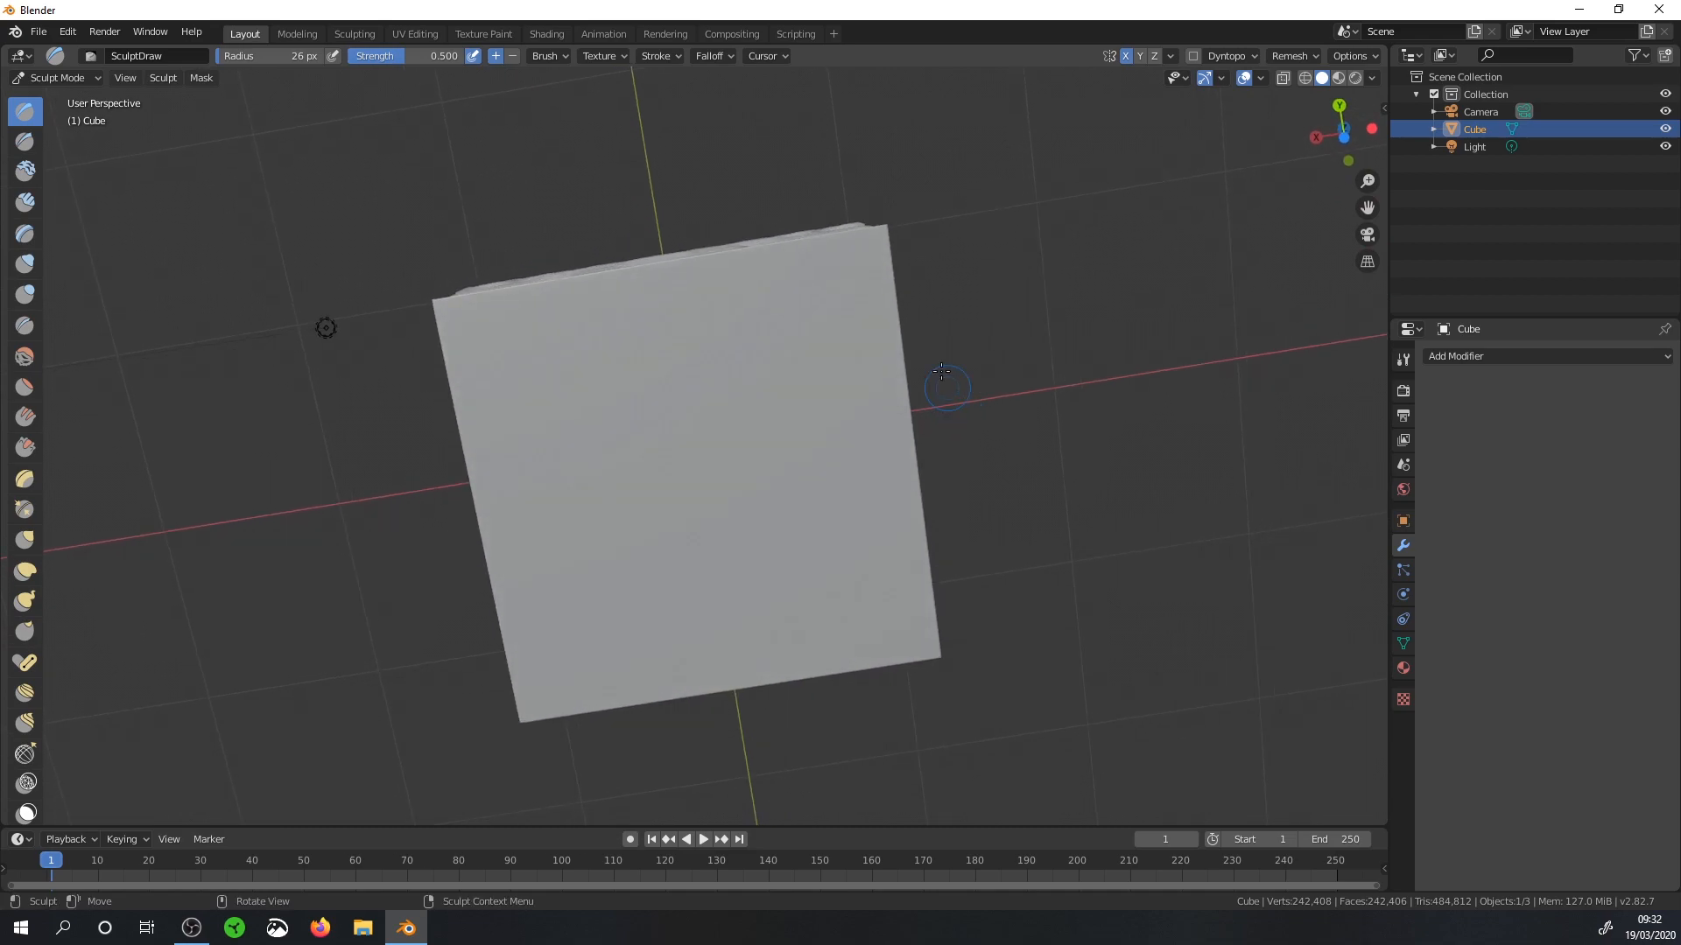
pyautogui.click(1170, 55)
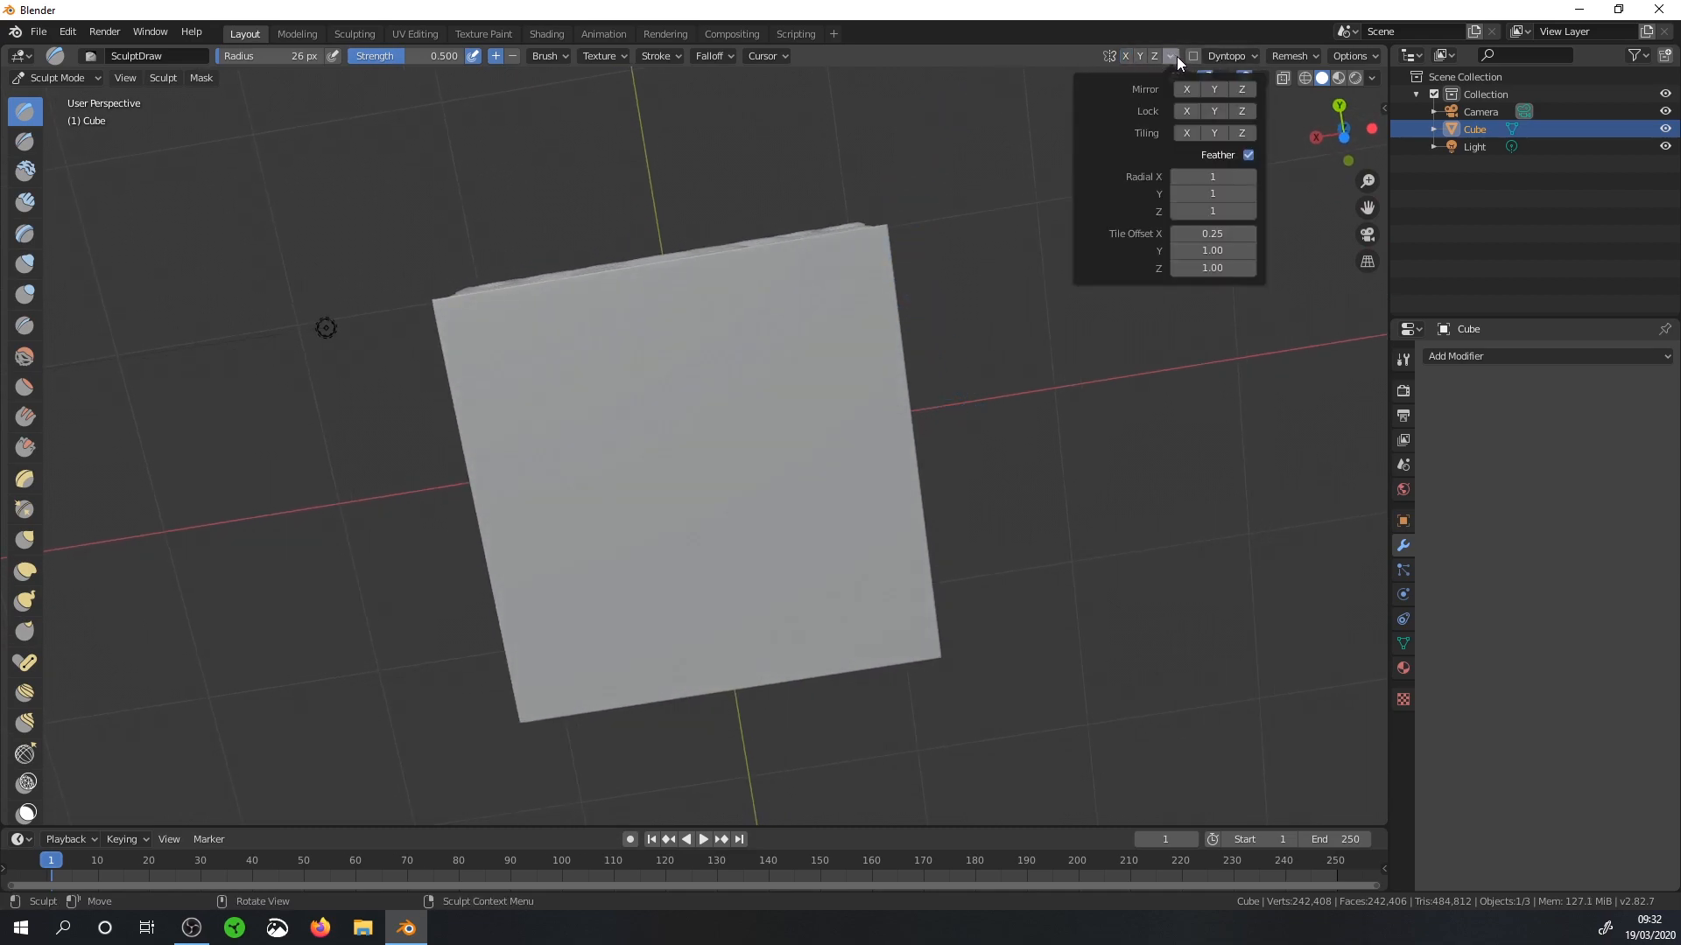
pyautogui.click(1249, 176)
pyautogui.click(1249, 177)
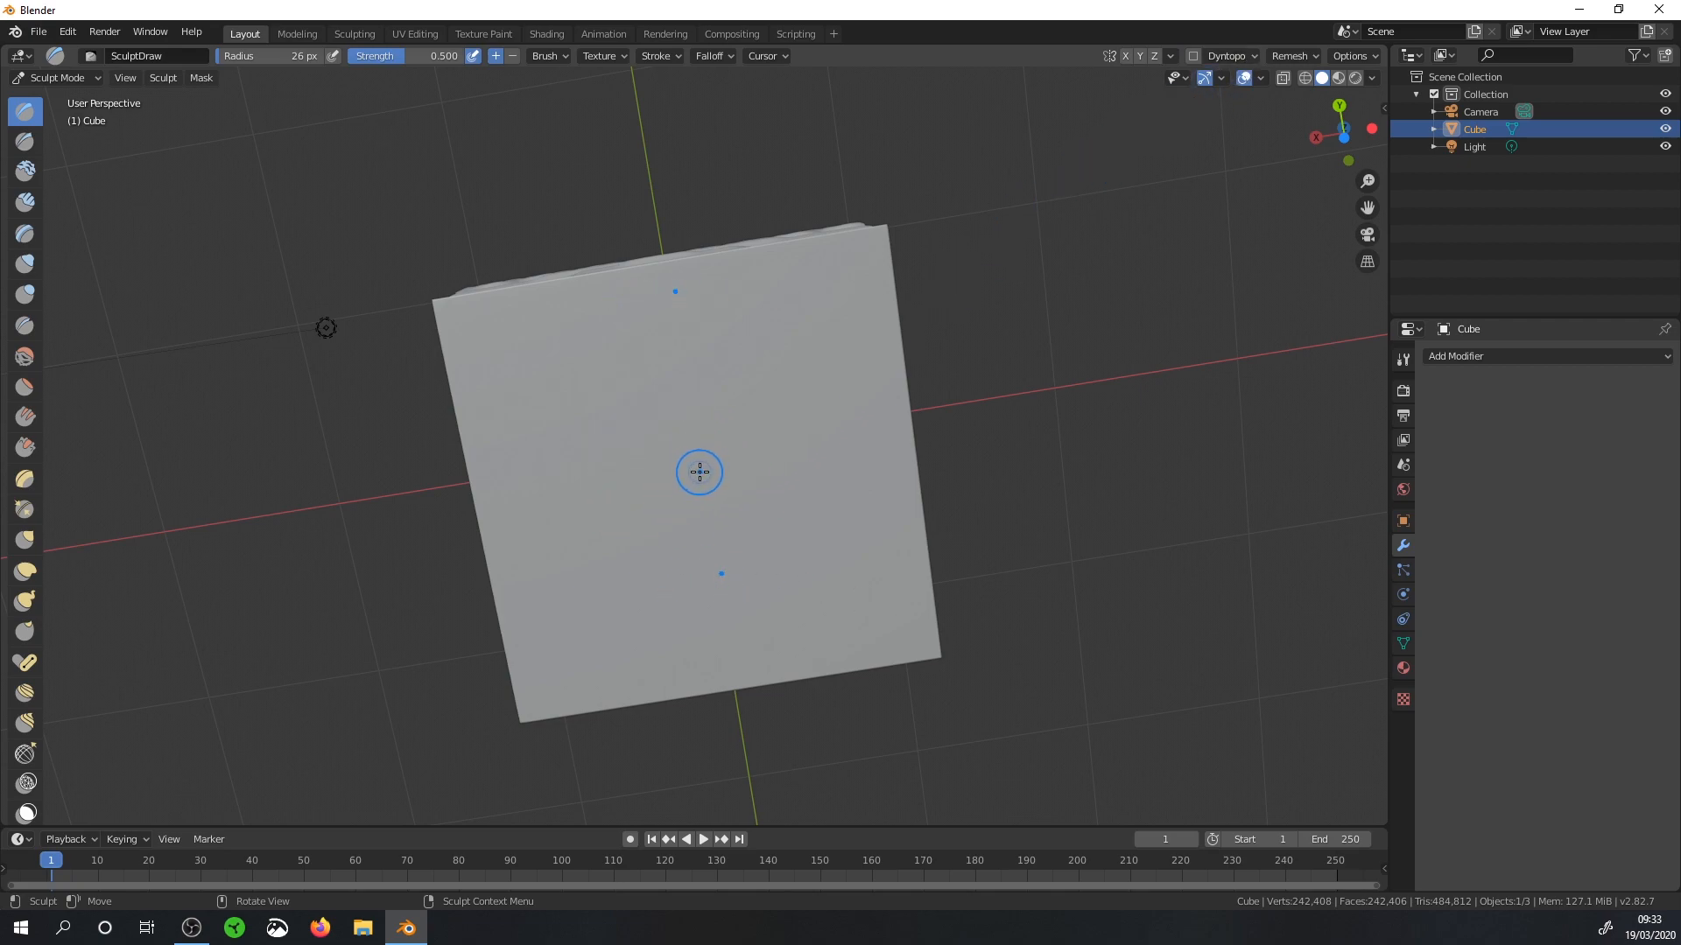
# Sculpt a test swirl on the cube's flat bottom face and undo it
pyautogui.moveTo(699, 473); pyautogui.dragTo(723, 385)
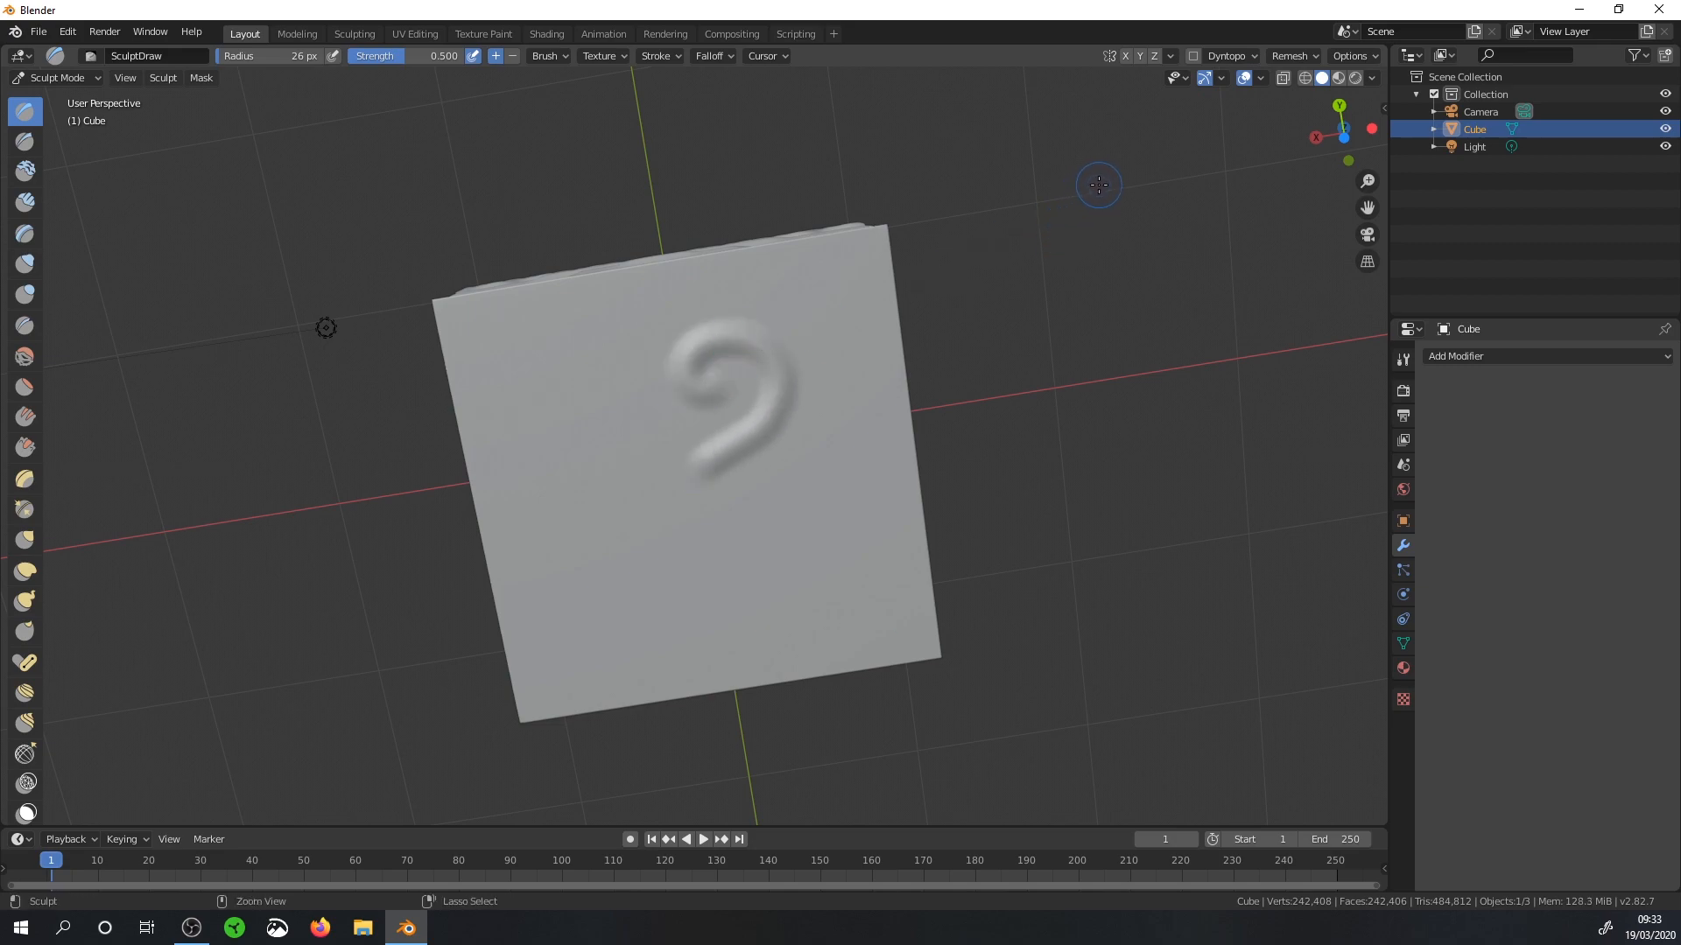
pyautogui.hotkey('ctrl', 'z')
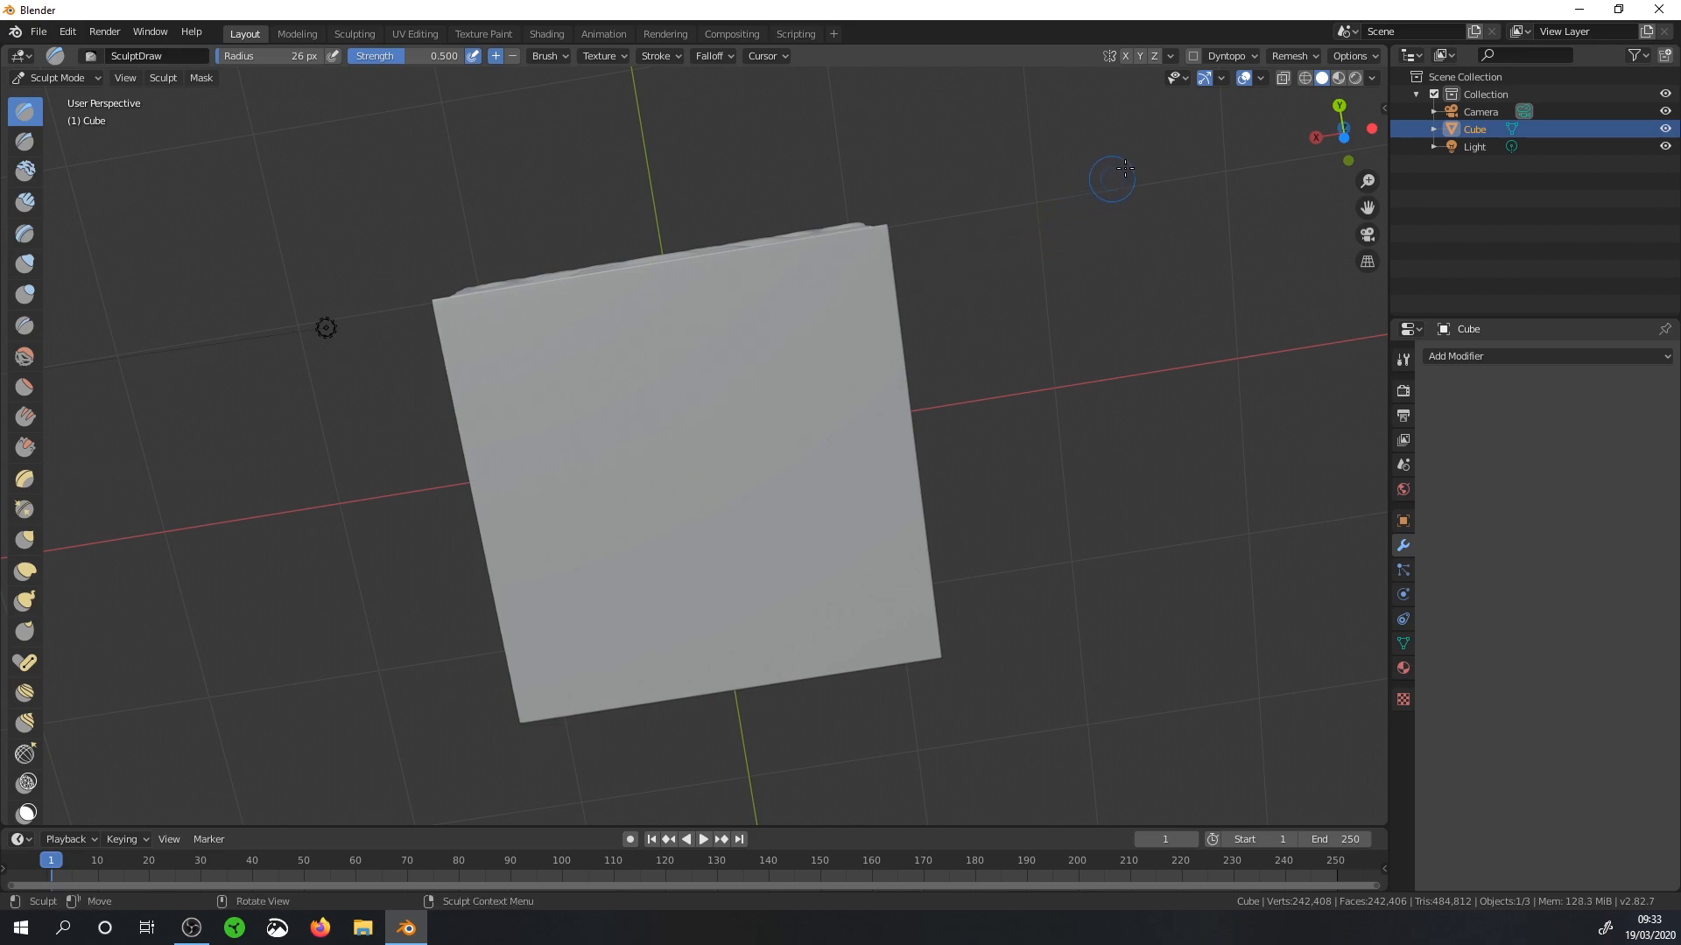
# Set the radial Y and Z symmetry to 3 and sculpt a three-armed spiral on the bottom face
pyautogui.click(1170, 56)
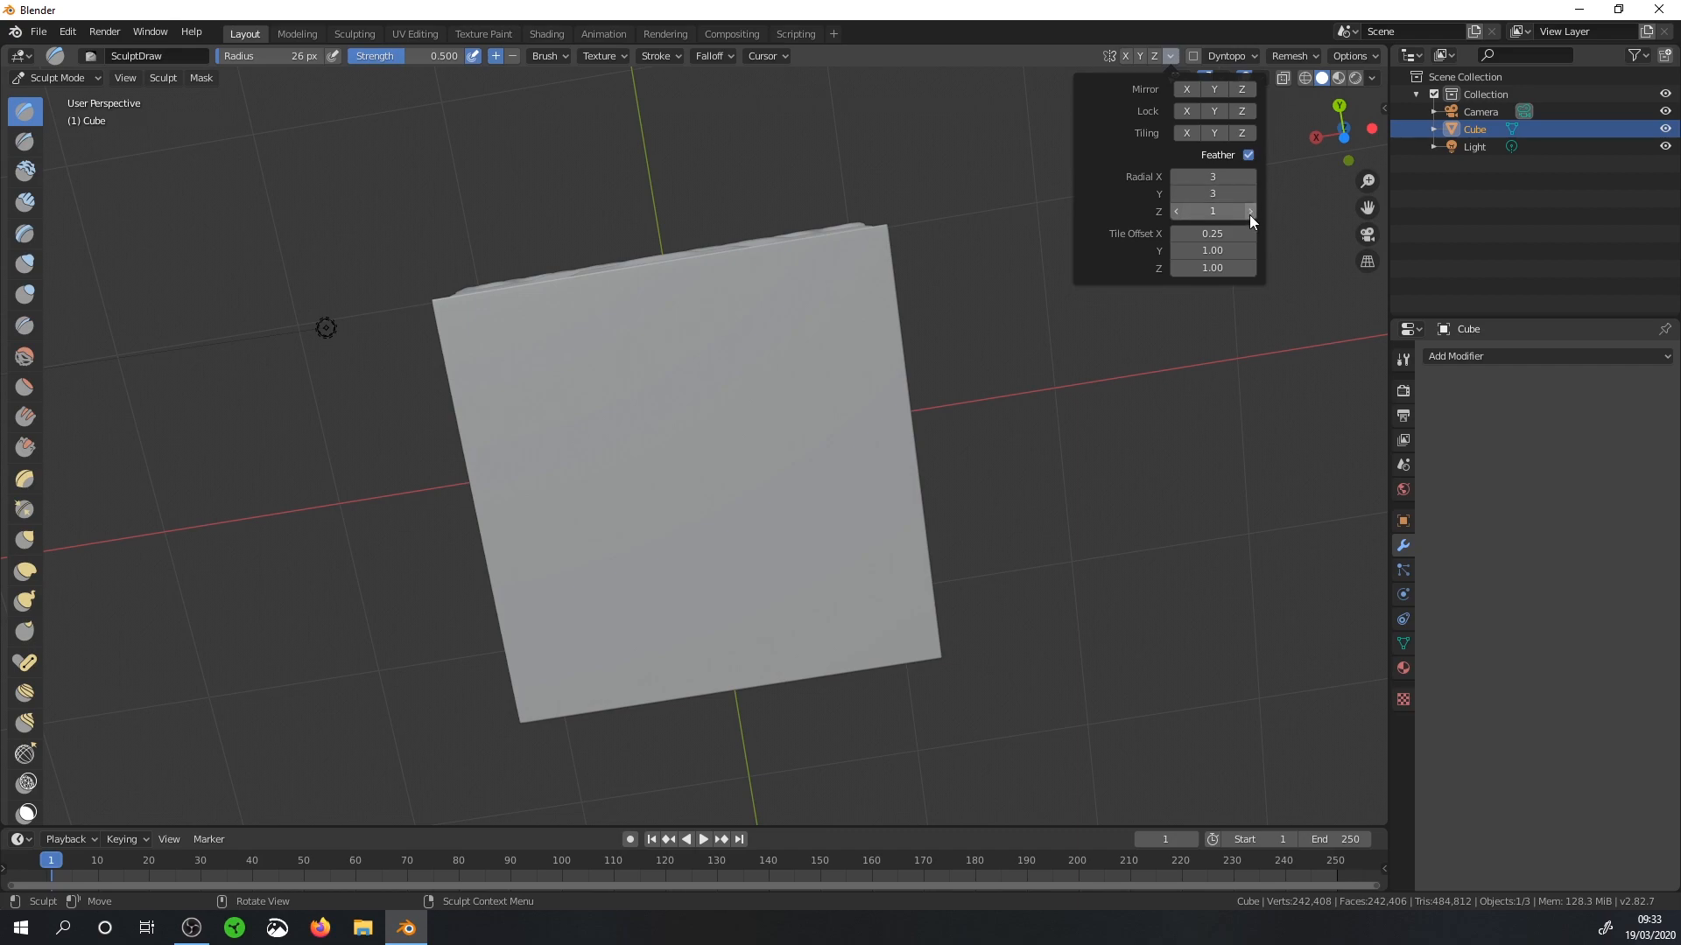
pyautogui.moveTo(701, 457)
pyautogui.mouseDown()
pyautogui.moveTo(803, 330)
pyautogui.moveTo(762, 374)
pyautogui.moveTo(788, 394)
pyautogui.moveTo(721, 474)
pyautogui.moveTo(698, 443)
pyautogui.moveTo(735, 311)
pyautogui.moveTo(818, 367)
pyautogui.moveTo(770, 385)
pyautogui.moveTo(803, 398)
pyautogui.moveTo(701, 484)
pyautogui.moveTo(700, 368)
pyautogui.moveTo(818, 328)
pyautogui.moveTo(779, 421)
pyautogui.moveTo(744, 398)
pyautogui.mouseUp()
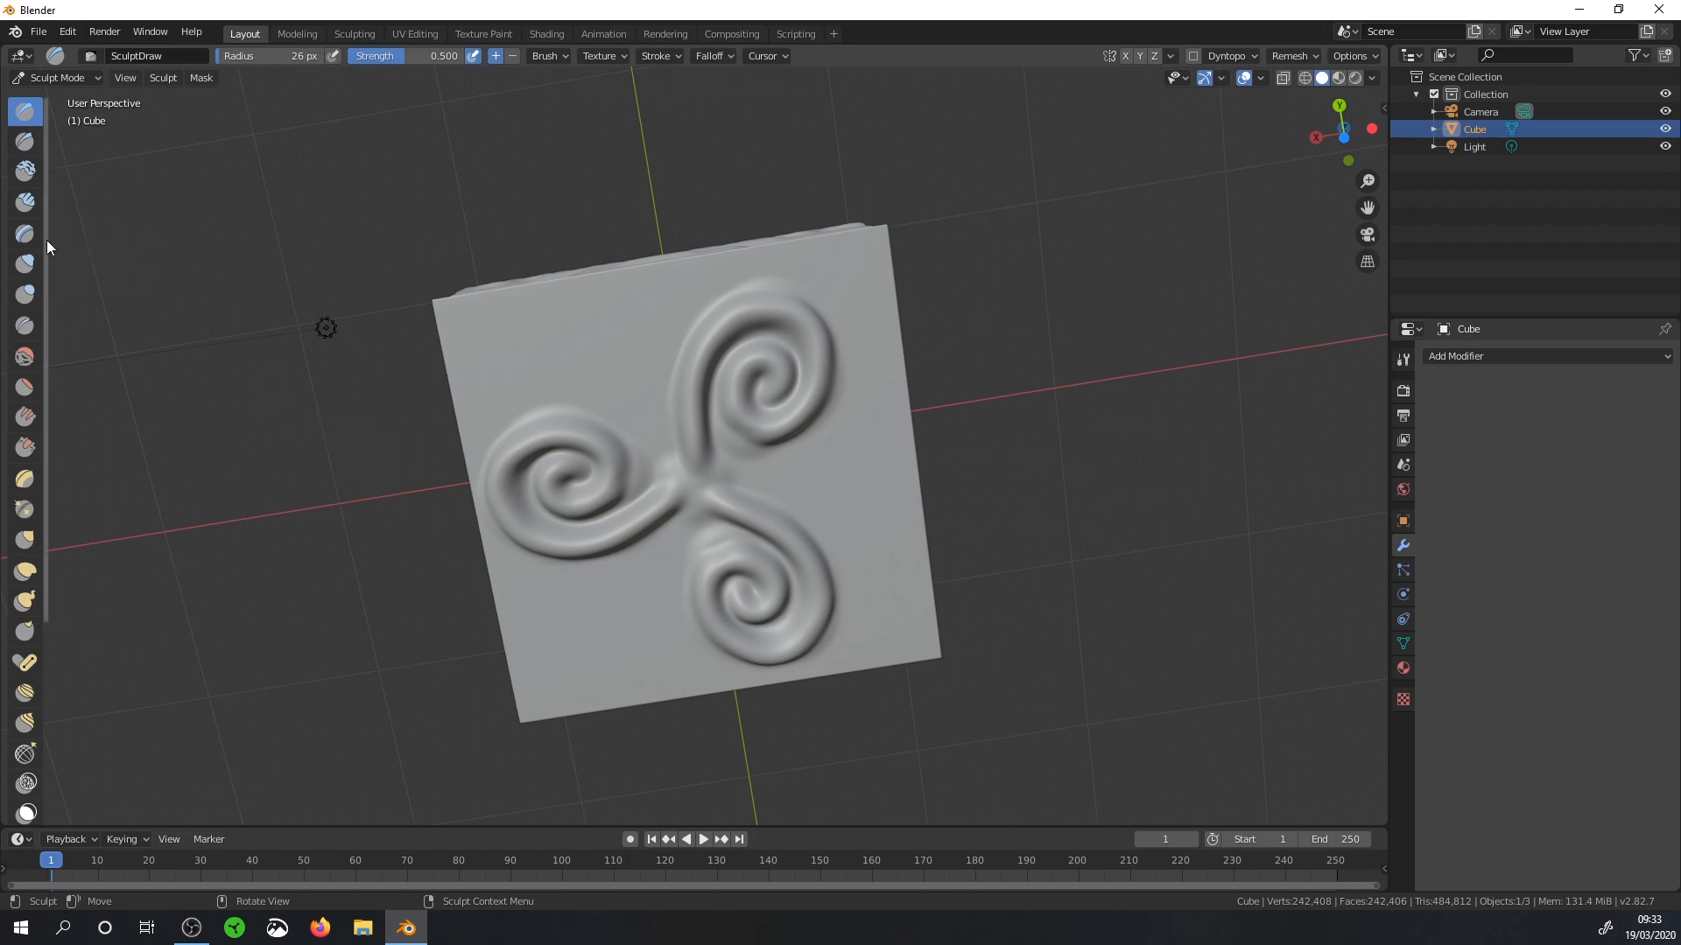
# Scrape along the spiral arms on the bottom face with the Scrape/Peaks brush
pyautogui.click(26, 448)
pyautogui.moveTo(692, 451); pyautogui.dragTo(706, 345)
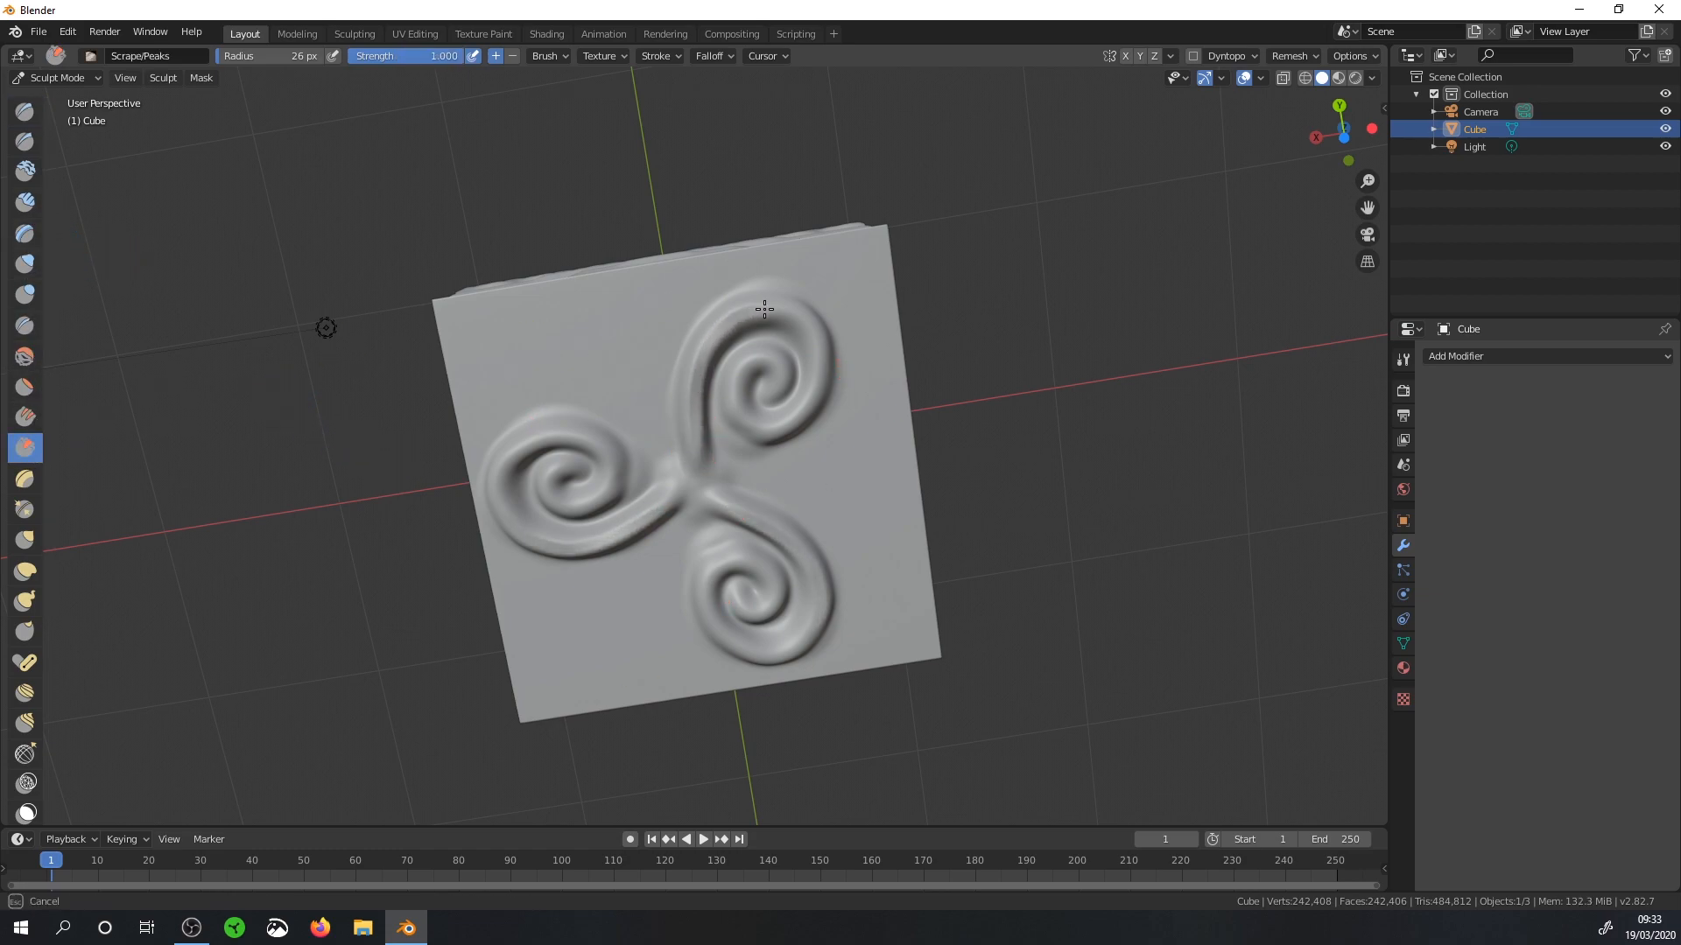
pyautogui.moveTo(812, 337)
pyautogui.mouseDown()
pyautogui.moveTo(745, 429)
pyautogui.moveTo(758, 352)
pyautogui.moveTo(766, 401)
pyautogui.mouseUp()
# Turn X mirroring back on in the symmetry settings
pyautogui.click(1171, 57)
pyautogui.click(1186, 90)
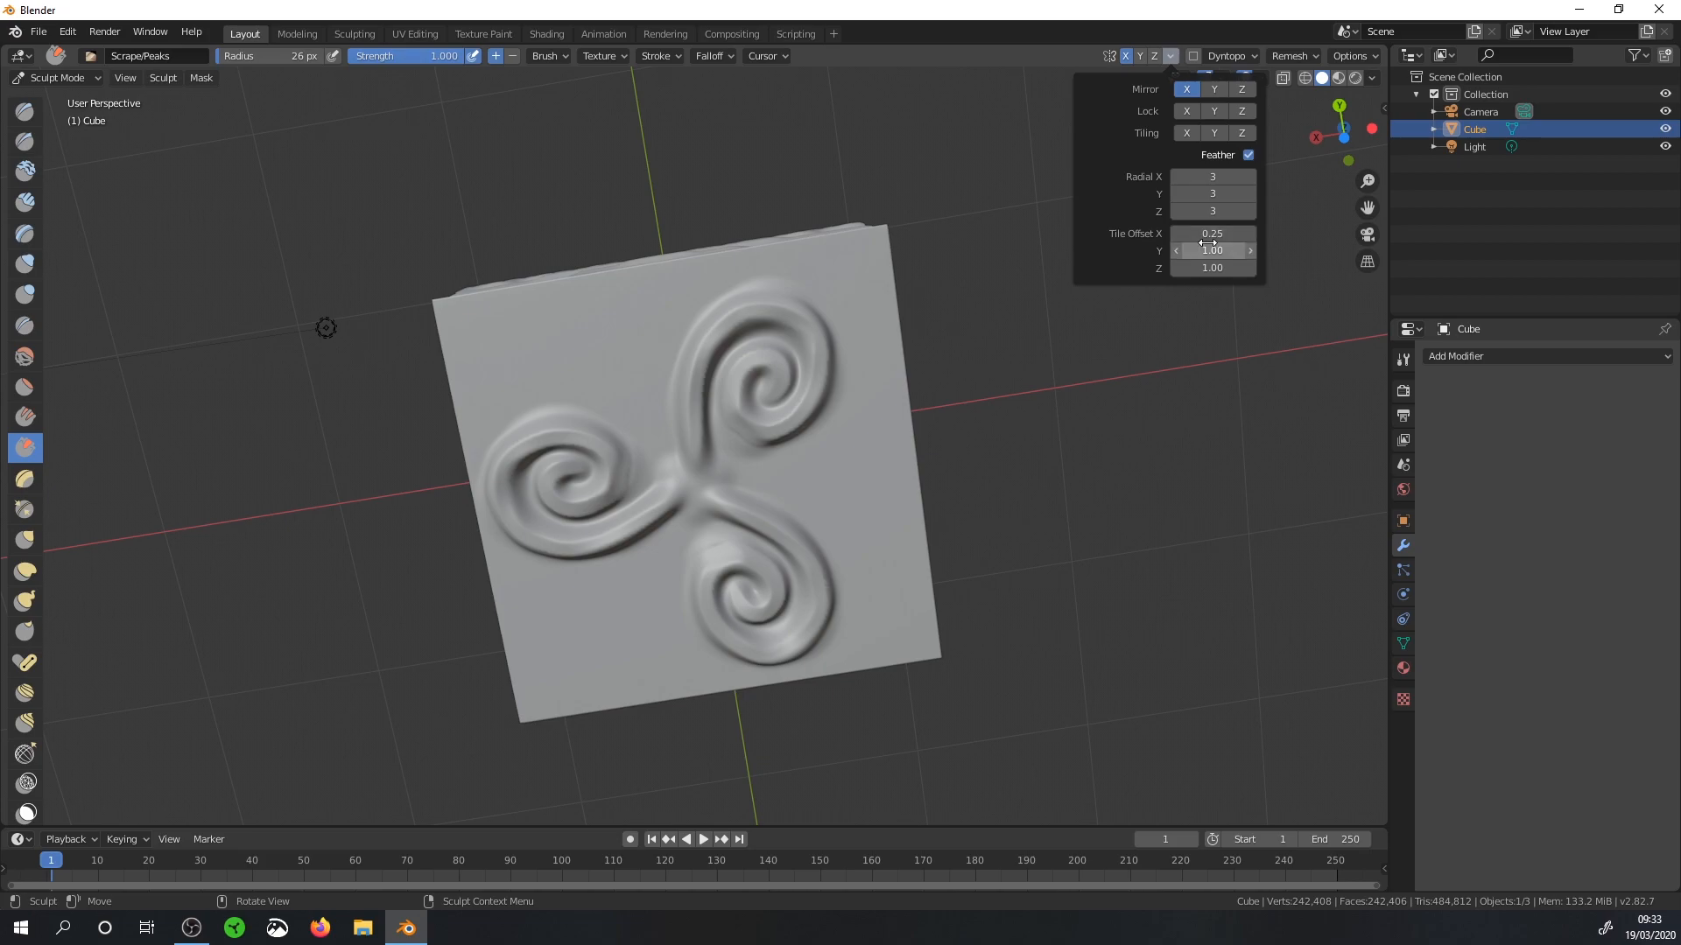